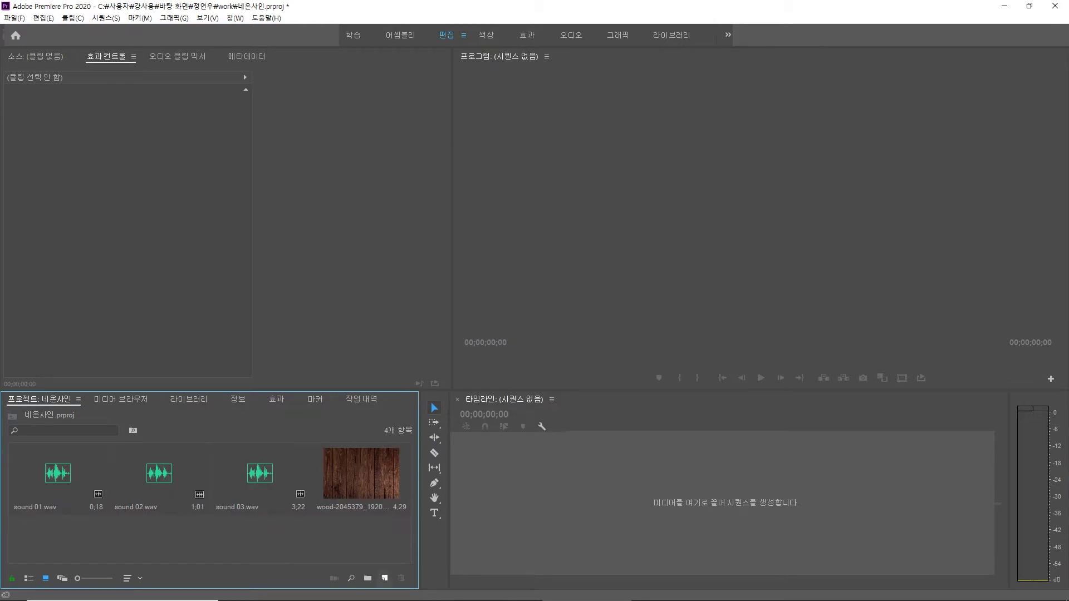
# Create a new sequence named 시퀀스 01 using the DSLR 1080p30 preset
pyautogui.click(384, 578)
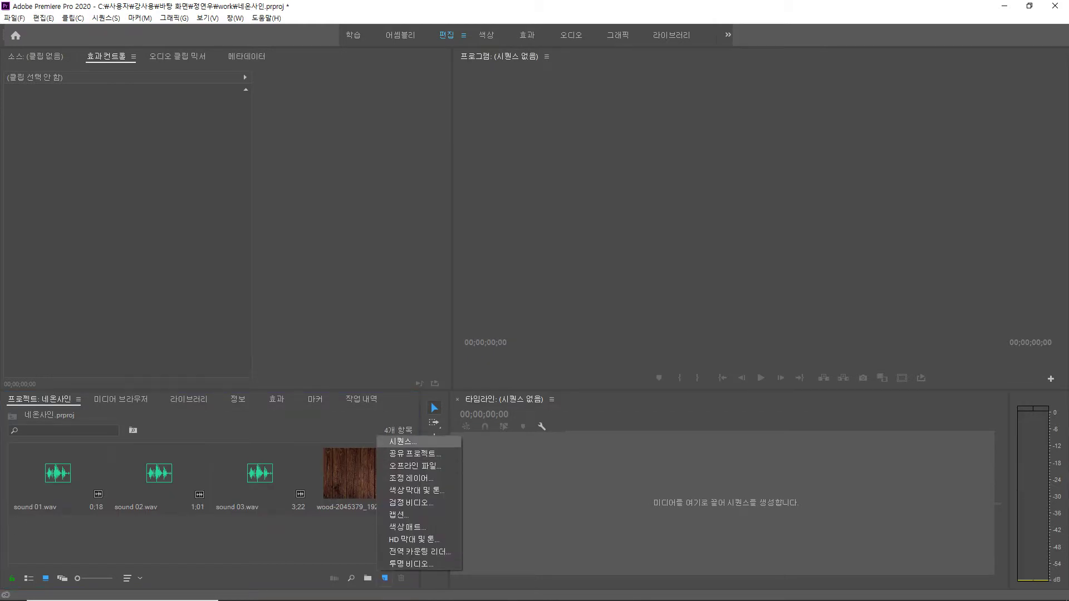
pyautogui.click(402, 441)
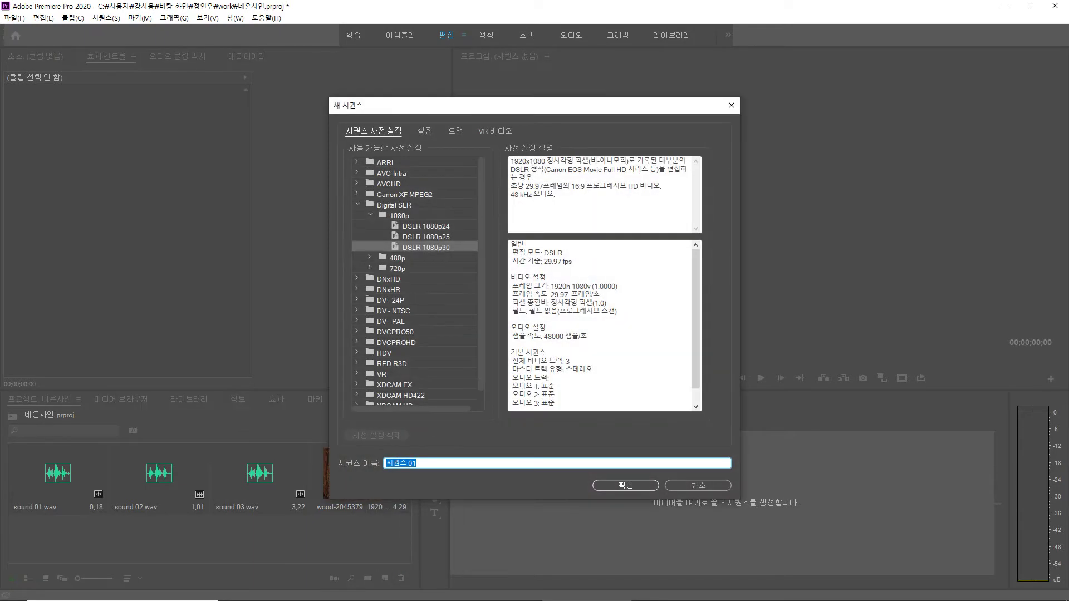
pyautogui.press('Return')
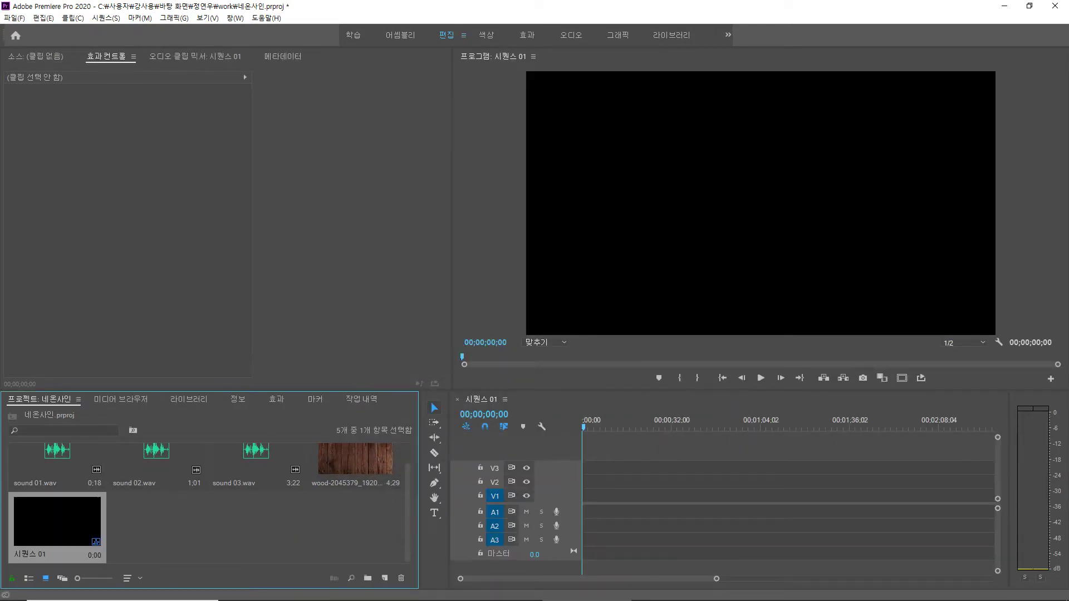
# Place the wood background image at the start of video track V1 and set its scale to 101
pyautogui.moveTo(355, 459); pyautogui.dragTo(589, 496)
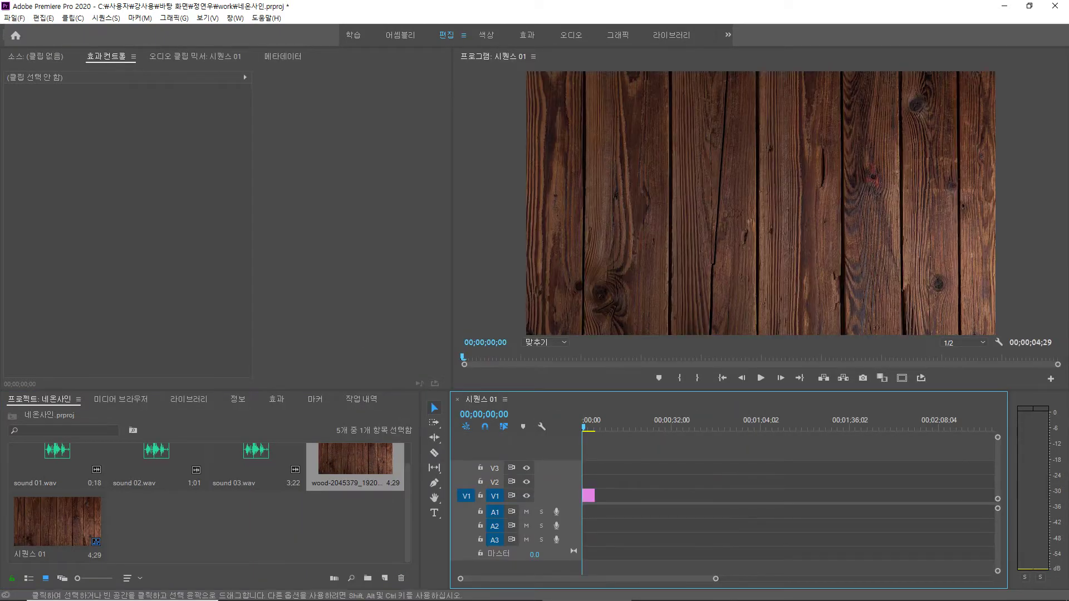
pyautogui.press('=')
pyautogui.press('=')
pyautogui.press('=')
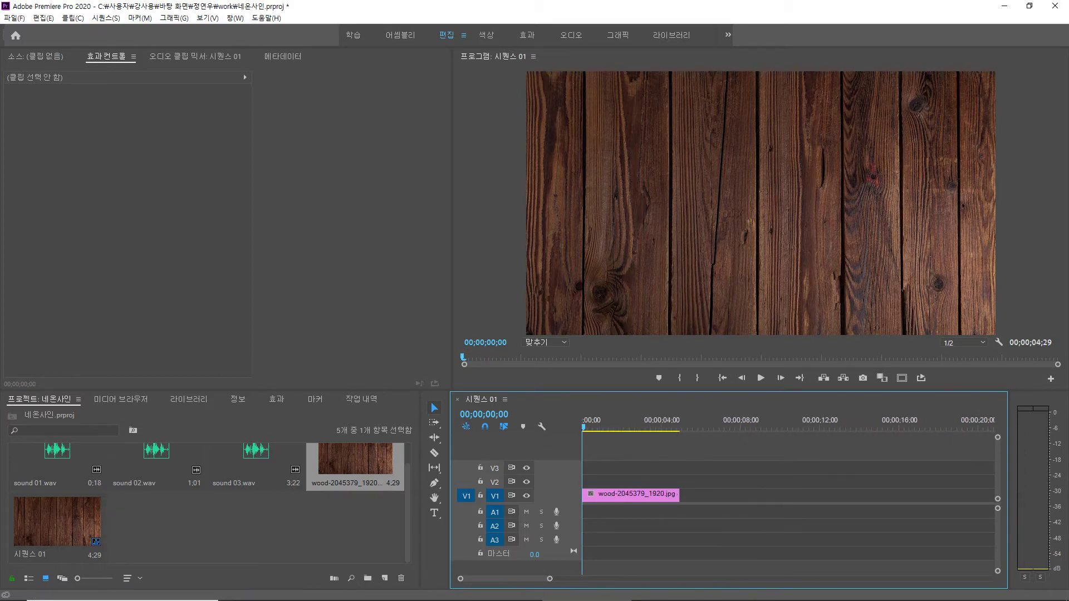
pyautogui.click(635, 494)
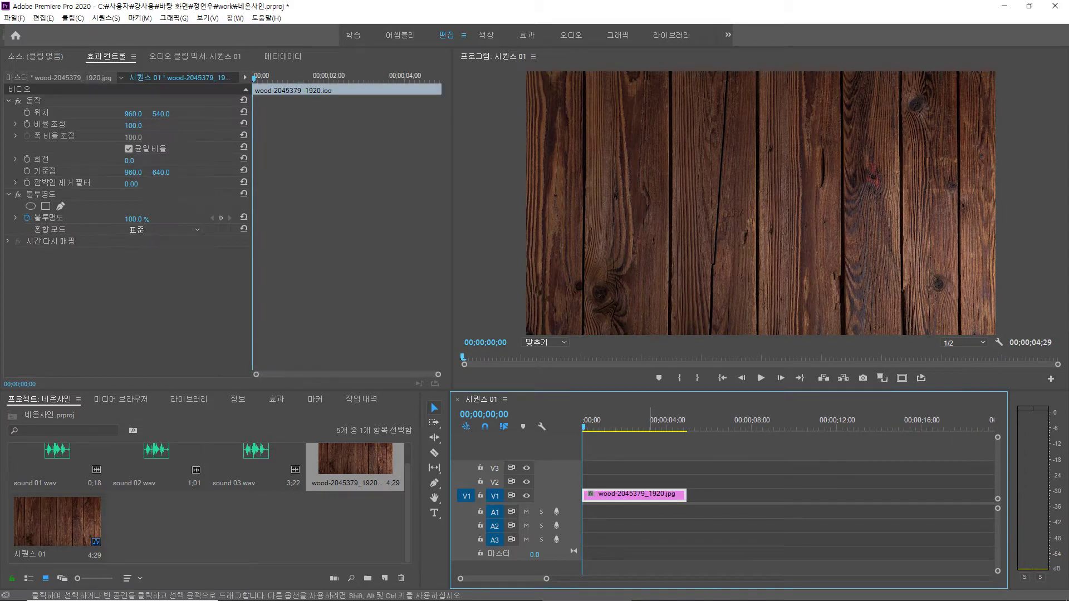
pyautogui.moveTo(133, 126)
pyautogui.mouseDown()
pyautogui.moveTo(120, 125)
pyautogui.moveTo(134, 125)
pyautogui.mouseUp()
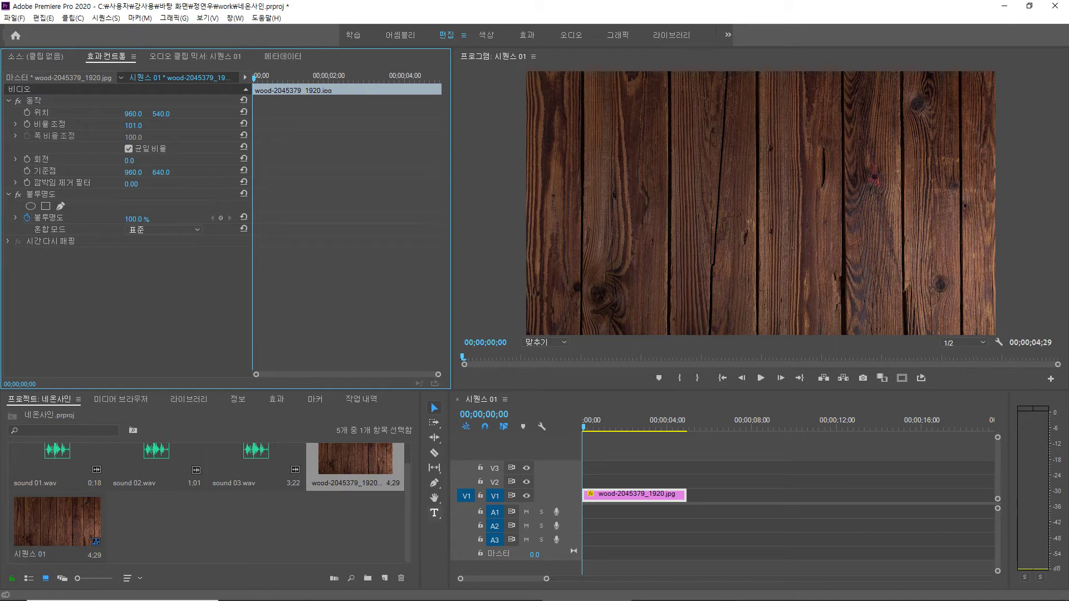
# Add a text title reading "프리미어 프로" near the middle of the frame over the wood background
pyautogui.click(434, 512)
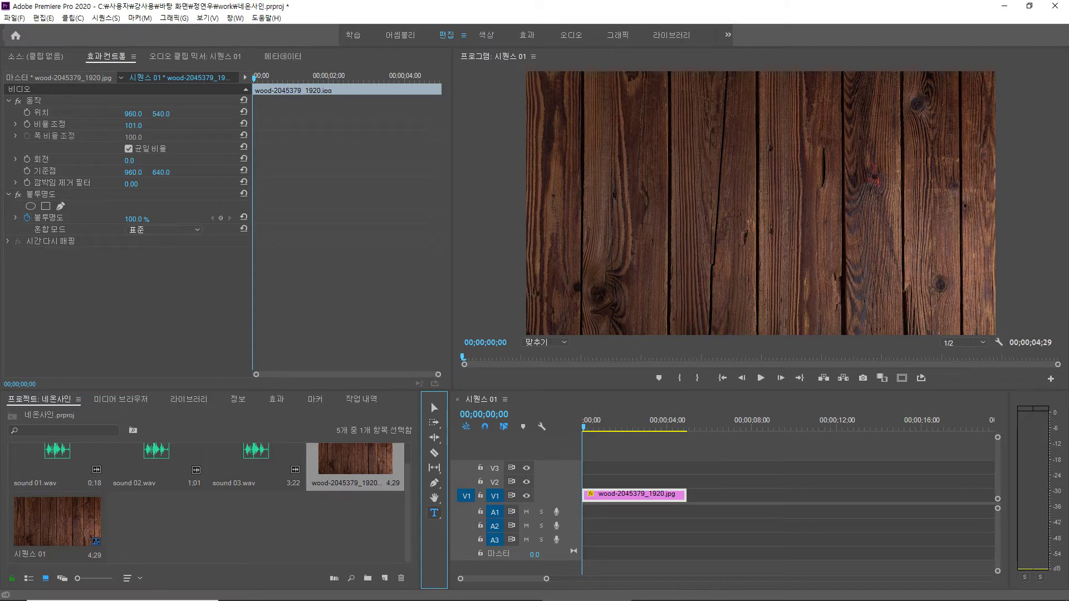
pyautogui.click(741, 211)
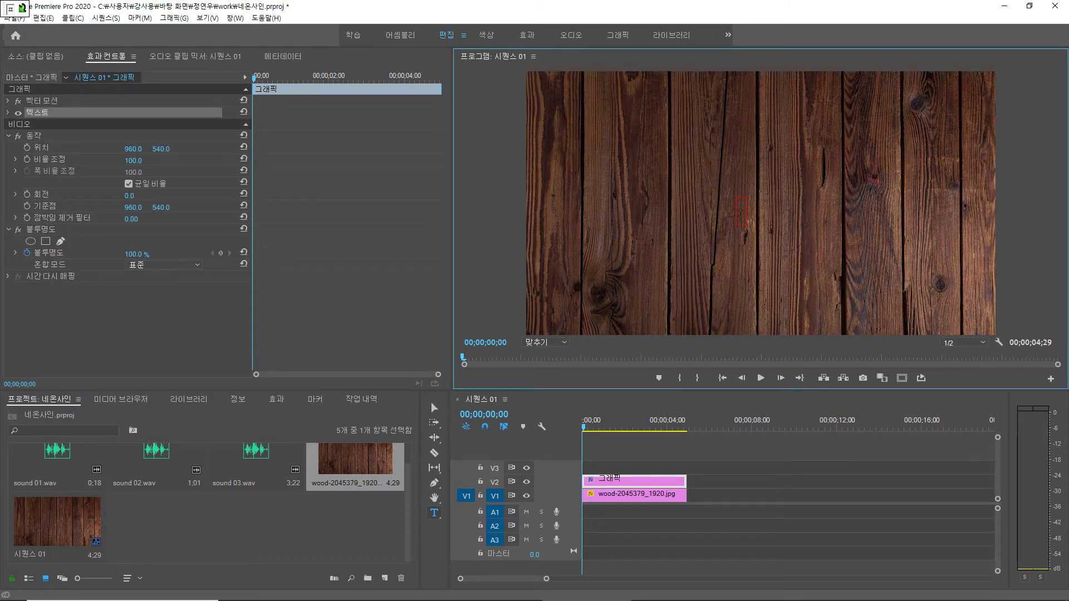
pyautogui.write('프리미어')
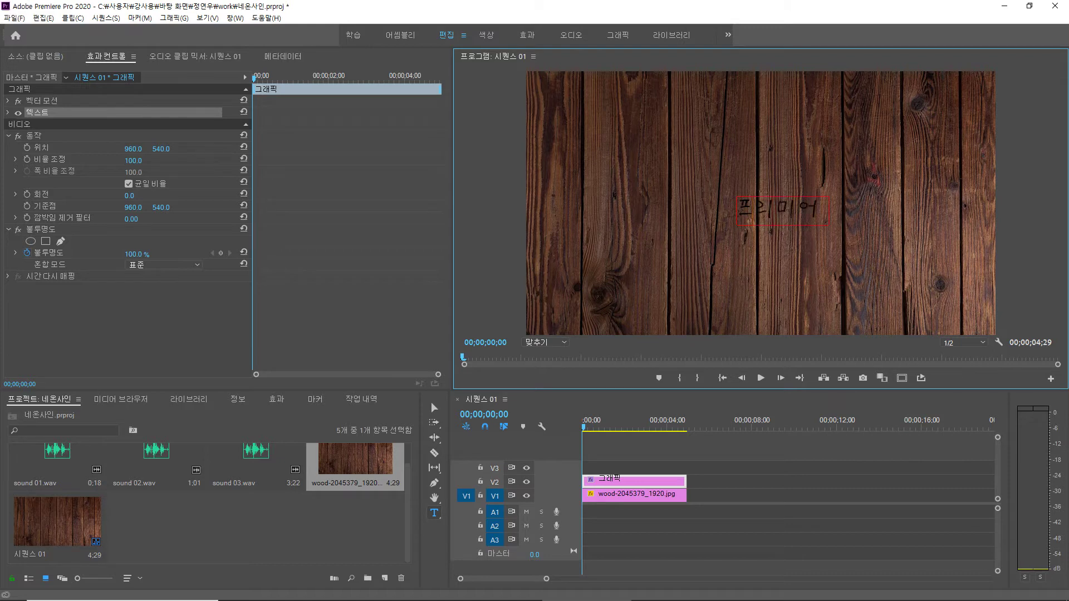
pyautogui.write(' 프로')
pyautogui.click(431, 402)
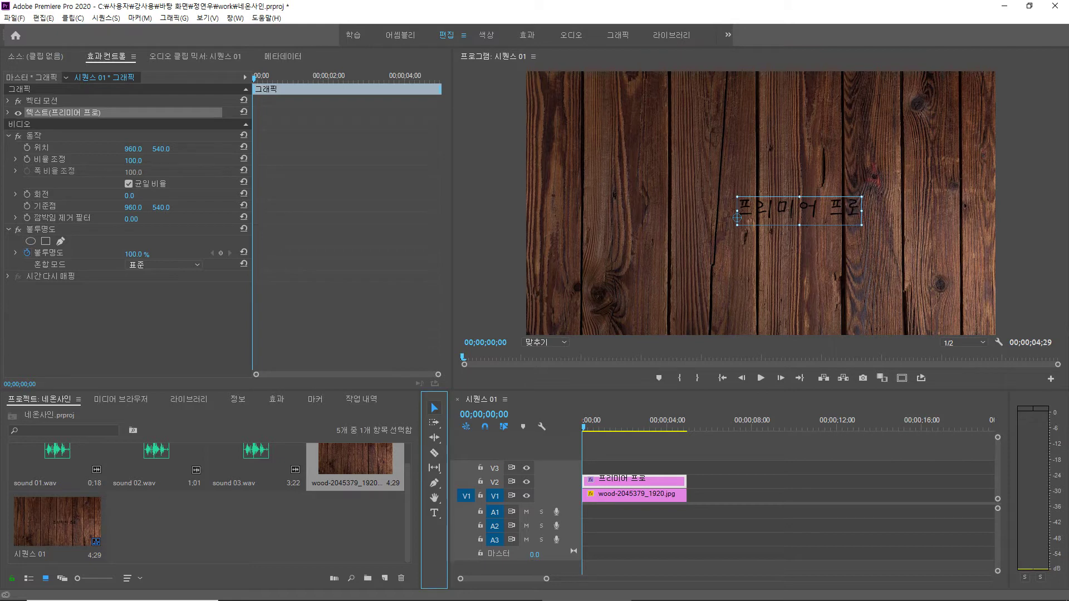
# Centre-align the title text and change its font to TmonMonsoriOTF Black
pyautogui.click(9, 112)
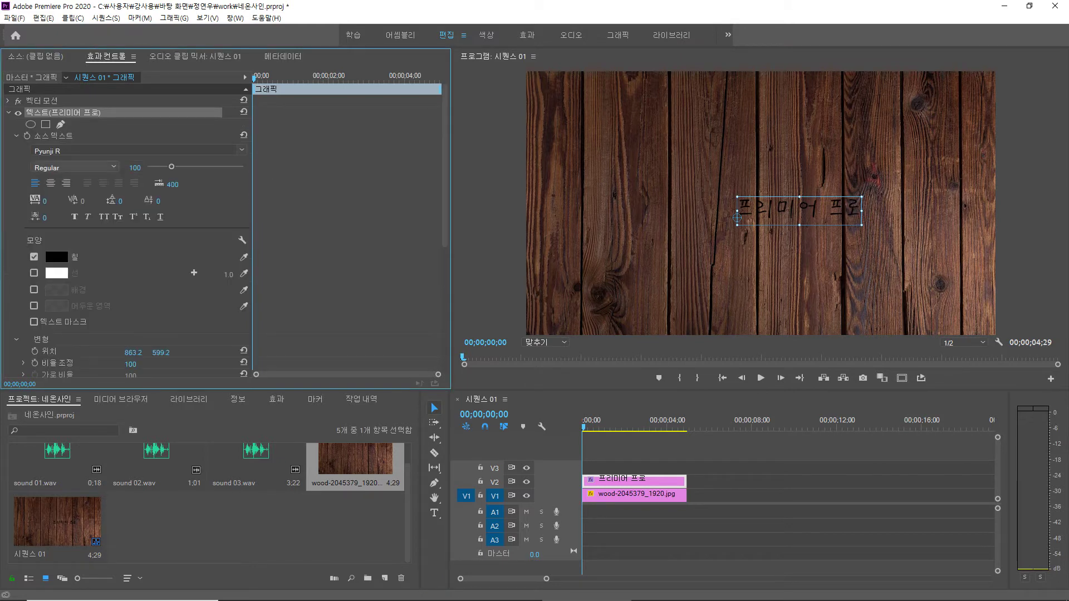
pyautogui.click(50, 183)
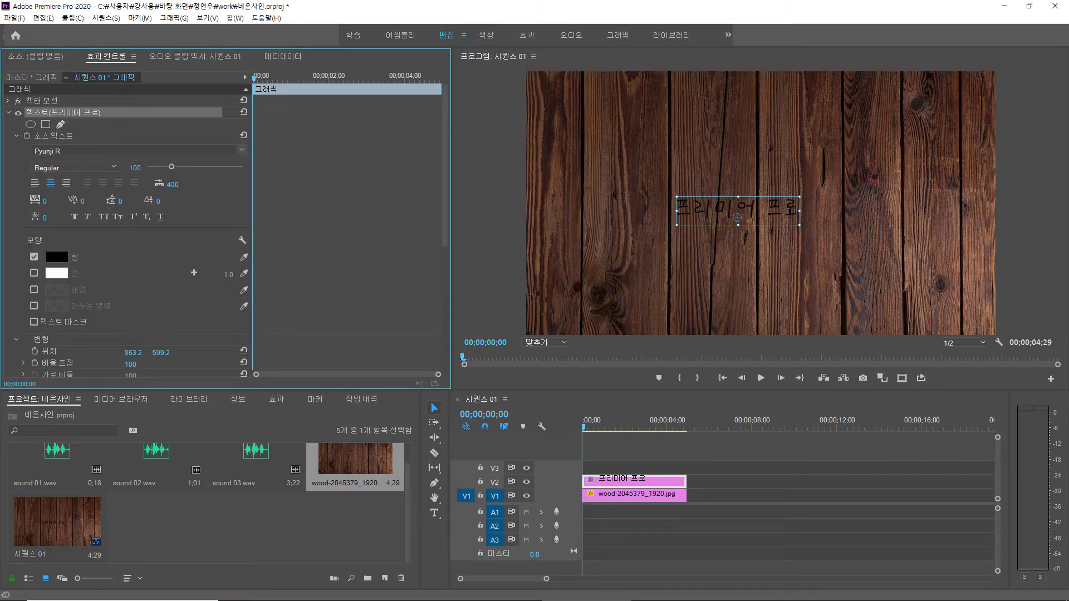
pyautogui.click(242, 150)
pyautogui.click(167, 231)
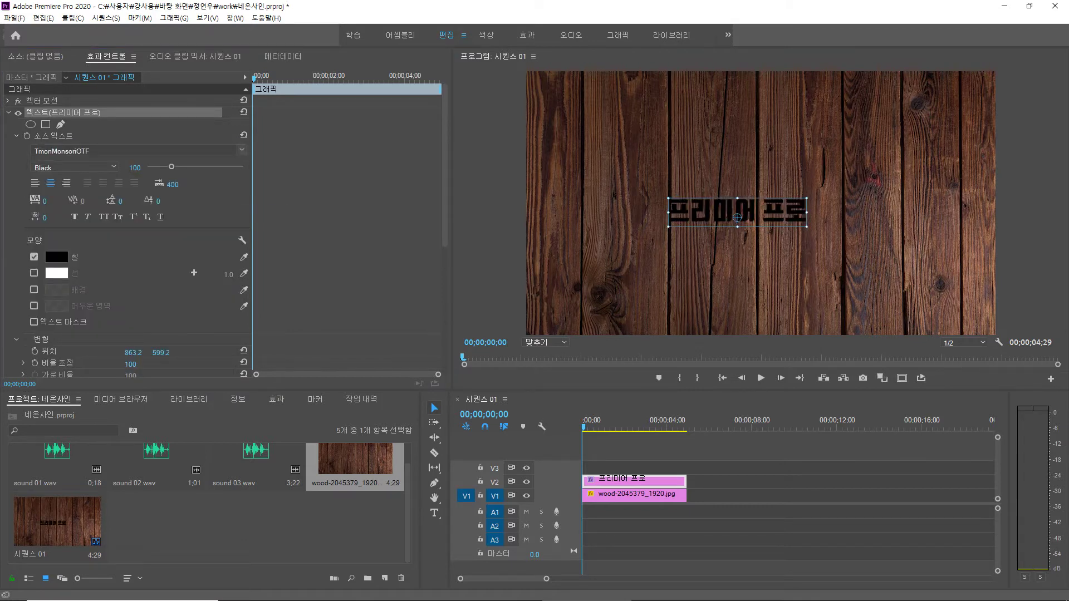
# Enlarge the title to a scale of about 262 and position it at about 1002, 676
pyautogui.moveTo(806, 226); pyautogui.dragTo(902, 239)
pyautogui.moveTo(737, 218); pyautogui.dragTo(771, 236)
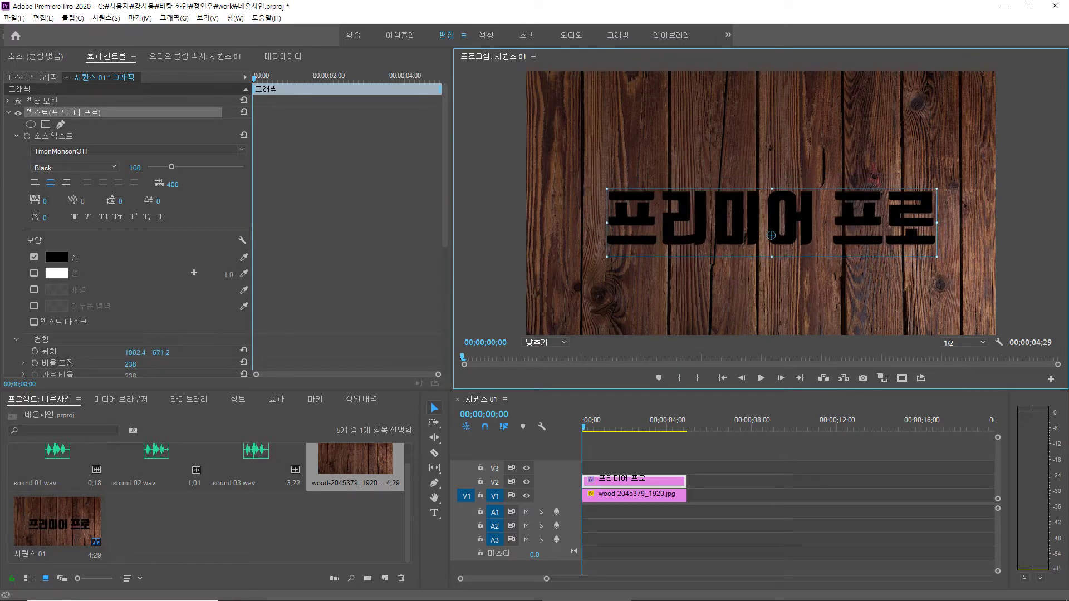
pyautogui.moveTo(937, 257); pyautogui.dragTo(941, 257)
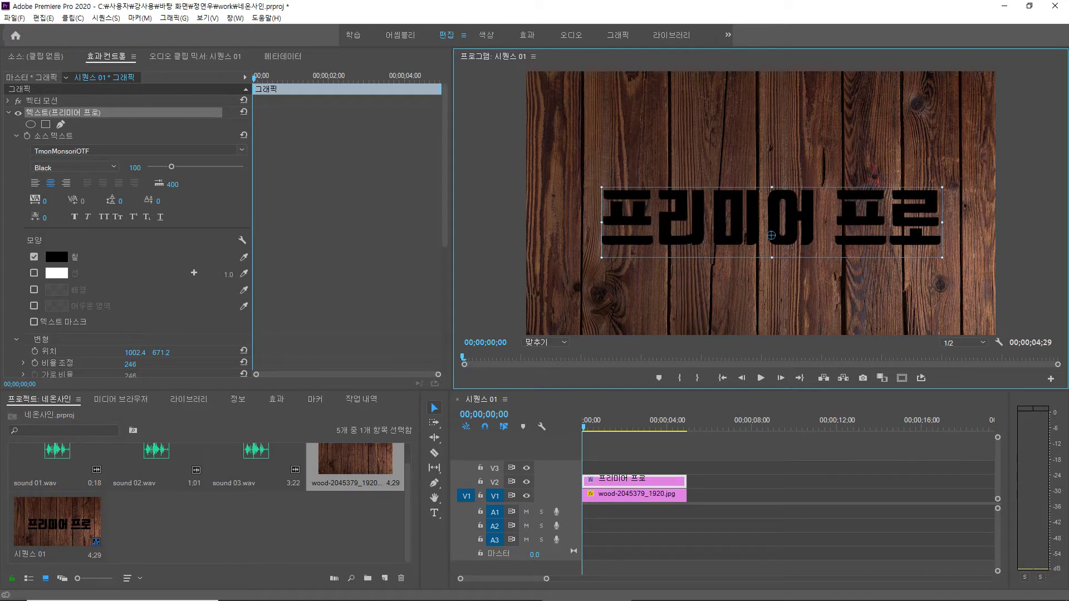
pyautogui.moveTo(771, 235); pyautogui.dragTo(771, 237)
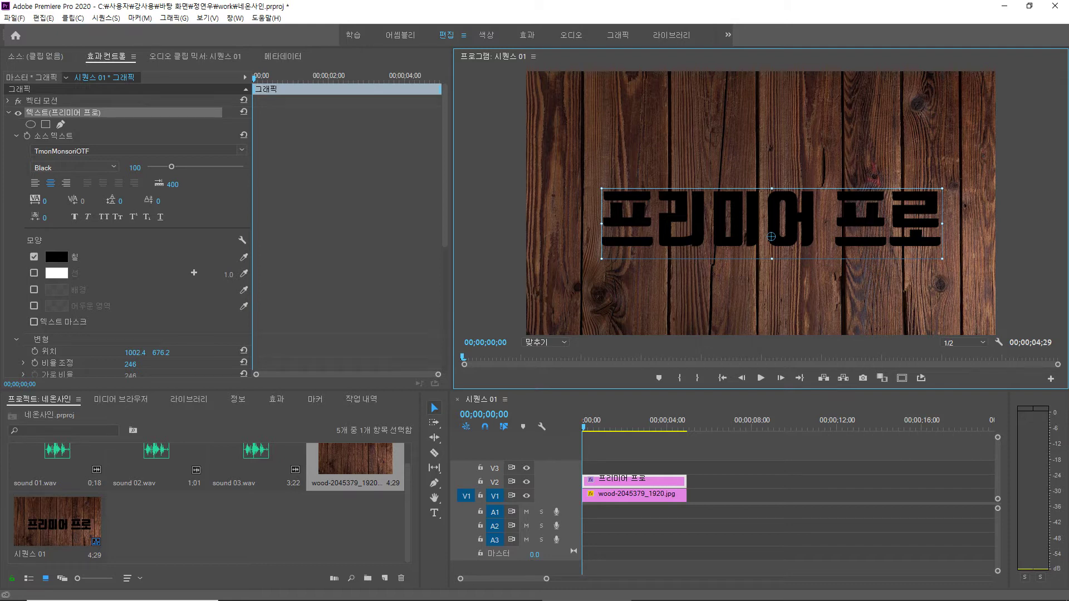
pyautogui.moveTo(942, 259)
pyautogui.mouseDown()
pyautogui.moveTo(969, 262)
pyautogui.moveTo(953, 260)
pyautogui.mouseUp()
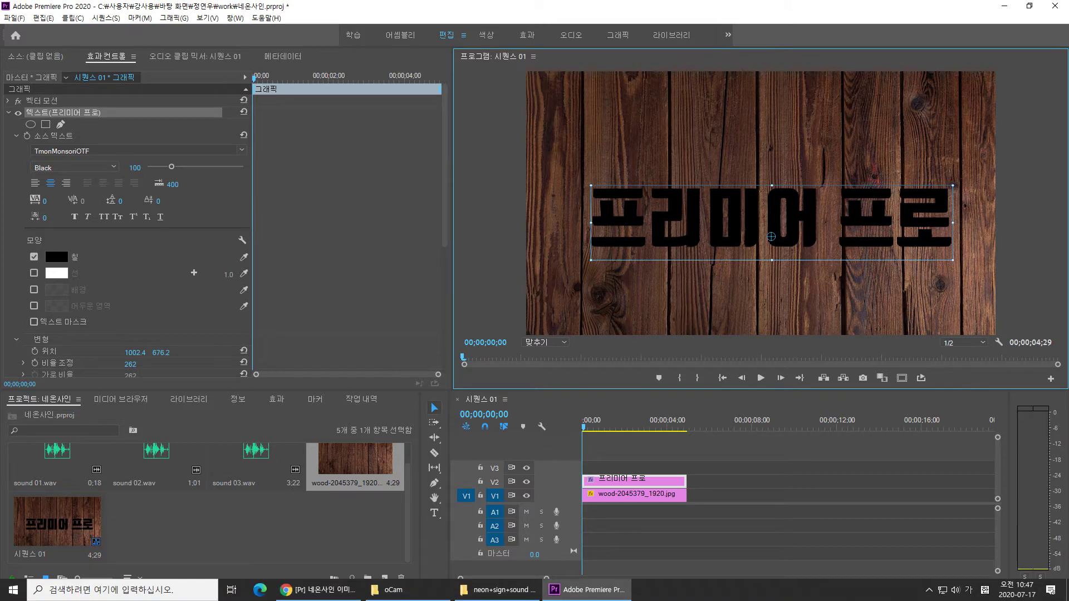
pyautogui.click(928, 589)
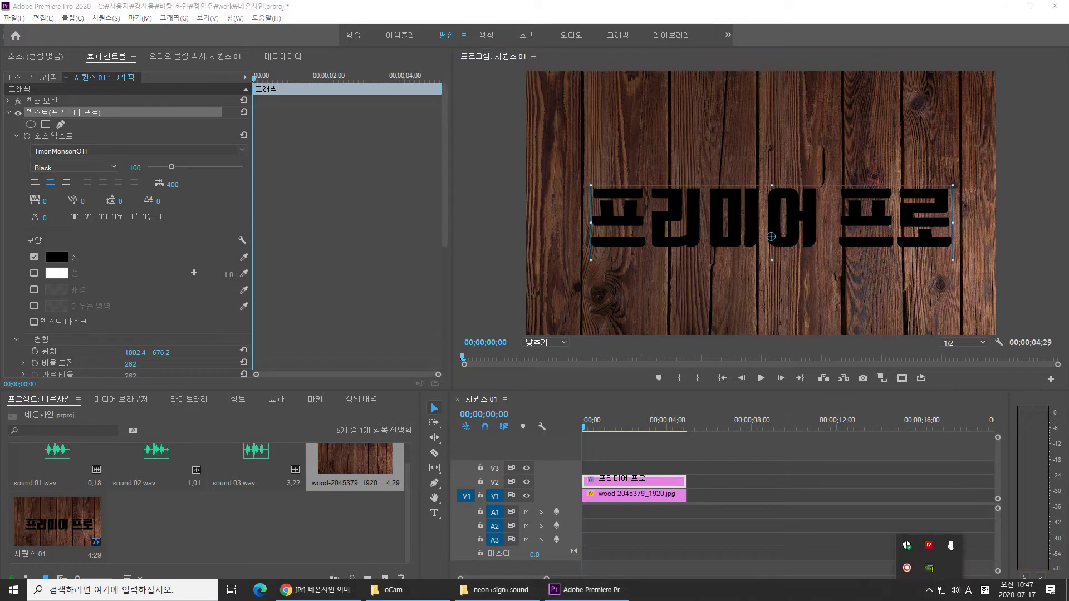
pyautogui.click(1028, 273)
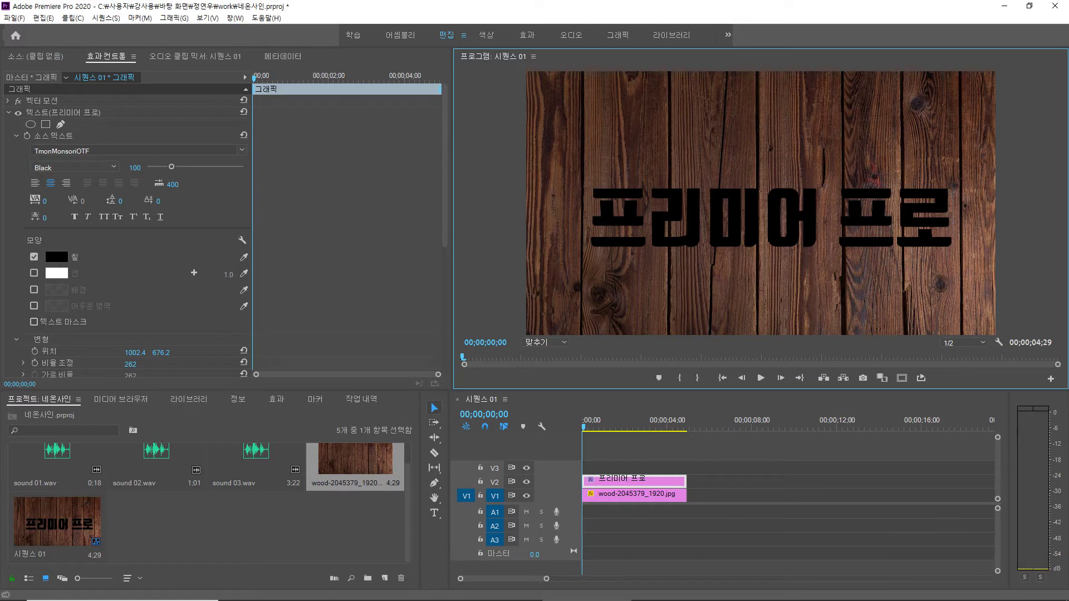
# Select the title in the frame, turn off its fill and turn on its stroke
pyautogui.click(779, 220)
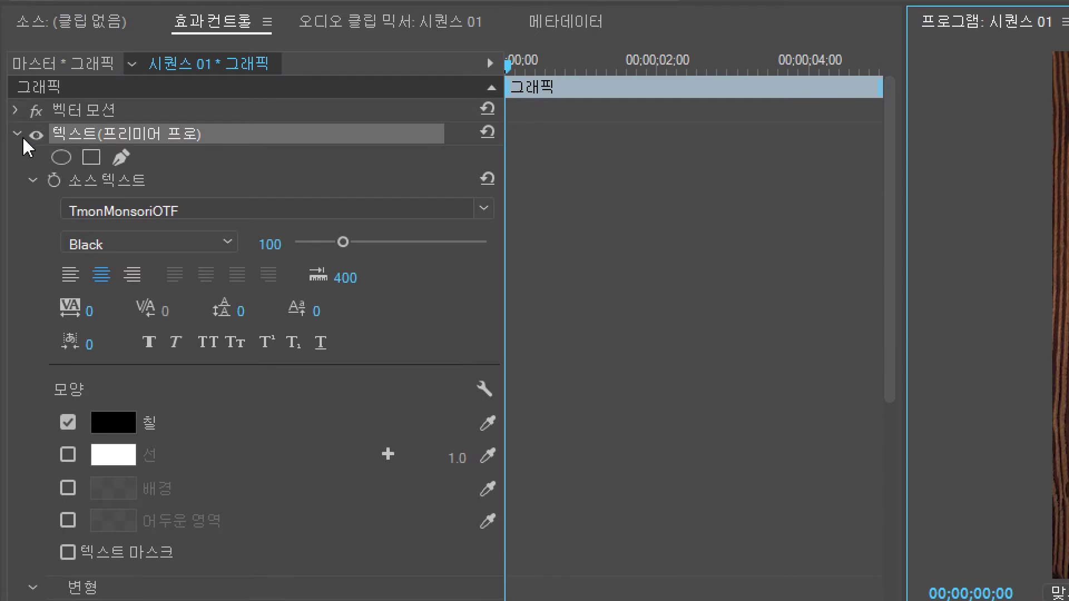
pyautogui.click(18, 134)
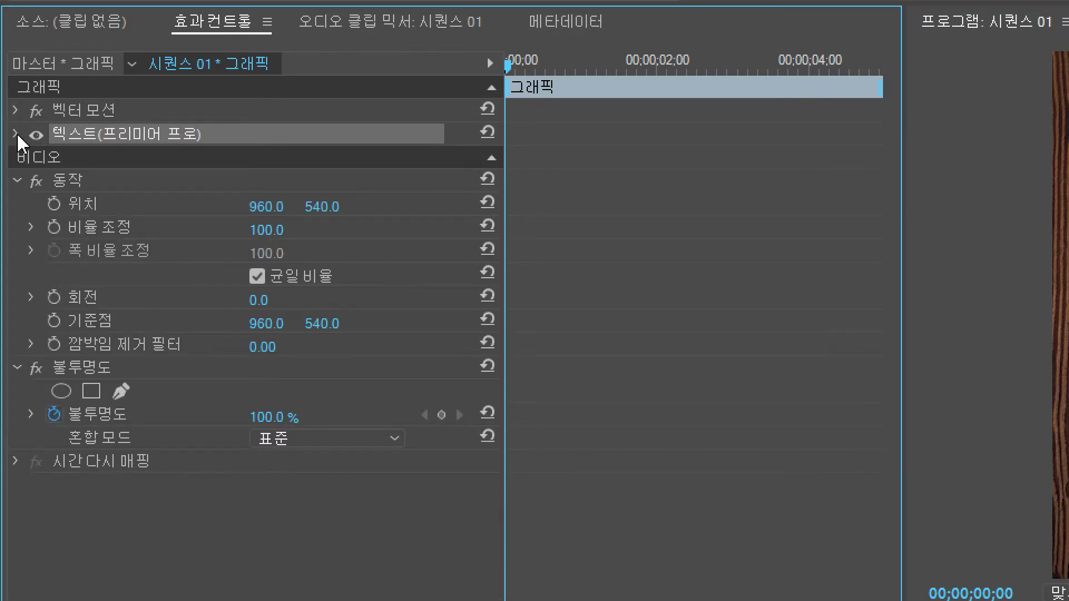
pyautogui.click(16, 135)
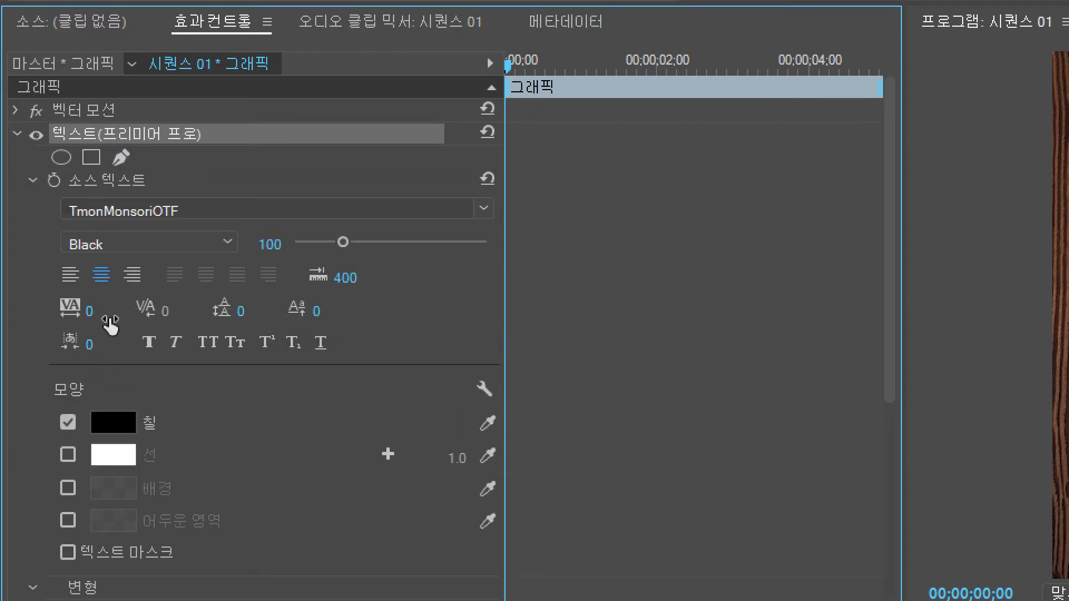
pyautogui.click(32, 183)
pyautogui.click(32, 186)
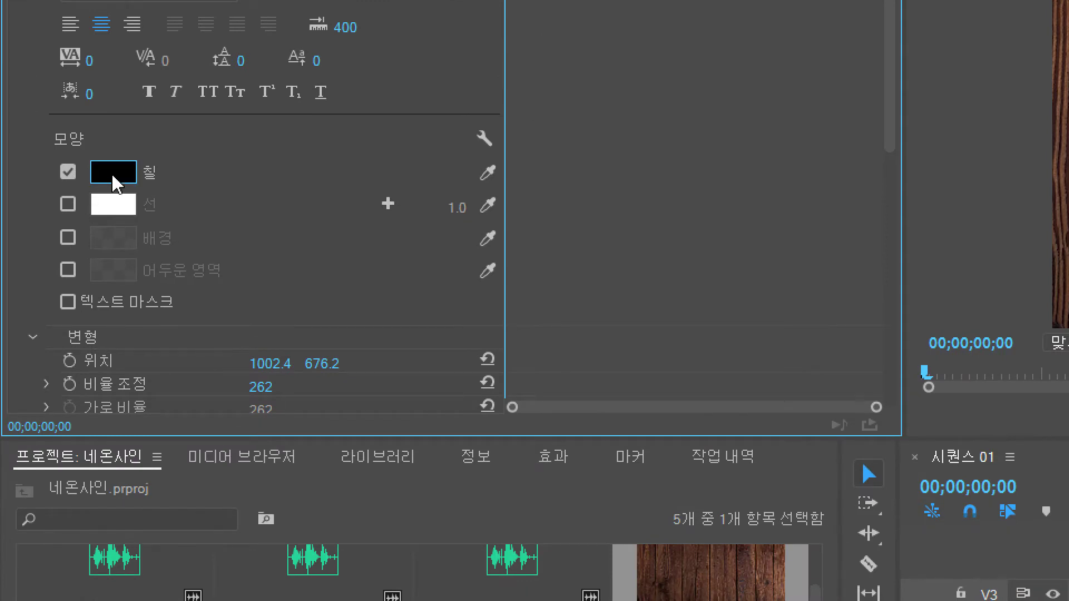
pyautogui.click(69, 170)
pyautogui.click(68, 204)
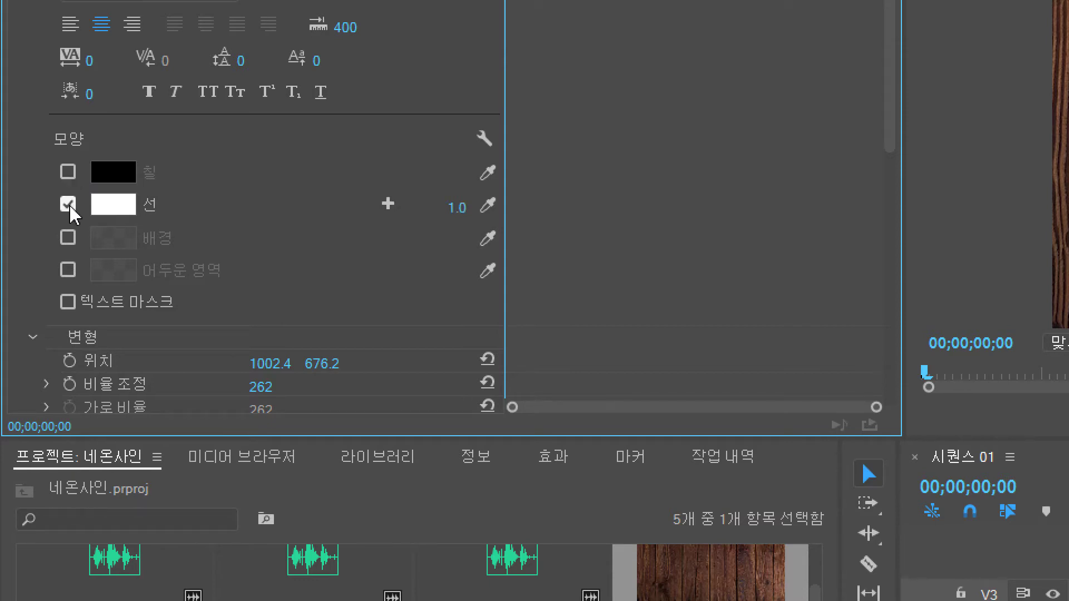
# Set the title's stroke colour to light pink, FB82FF
pyautogui.click(124, 210)
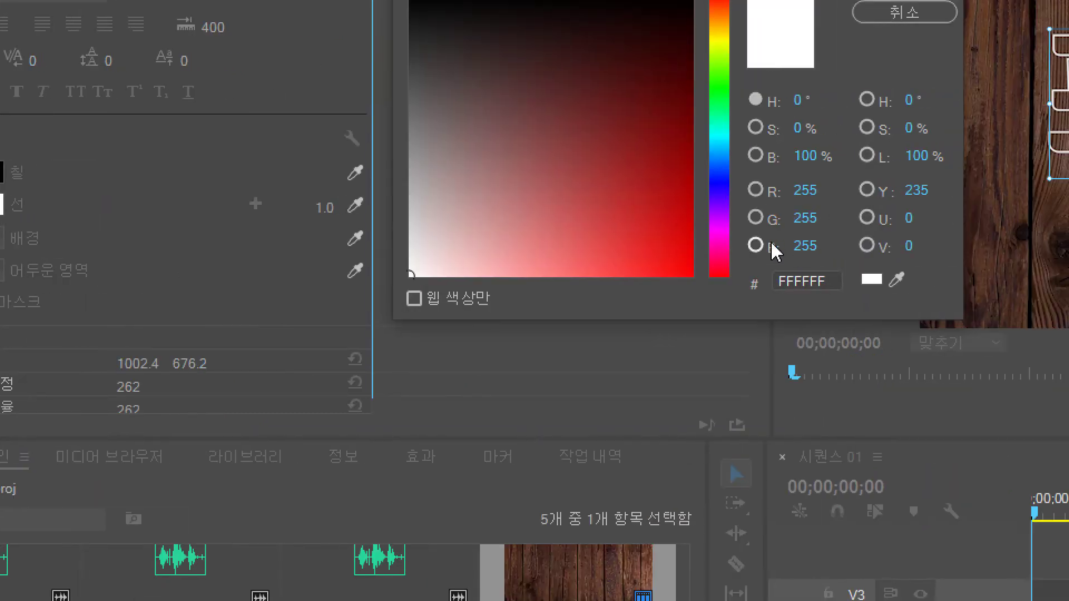
pyautogui.click(816, 227)
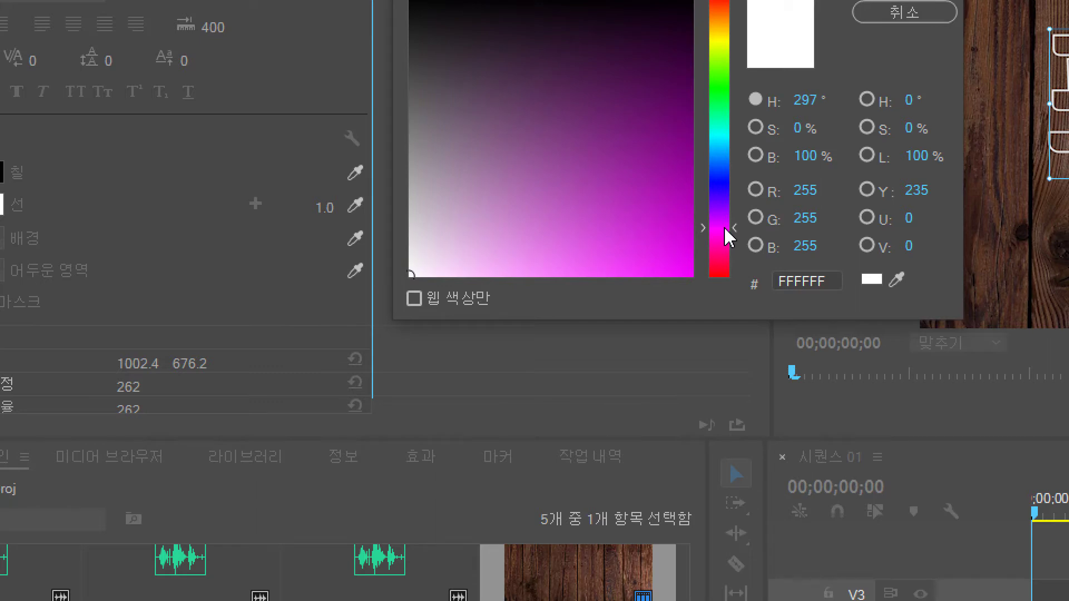
pyautogui.click(571, 279)
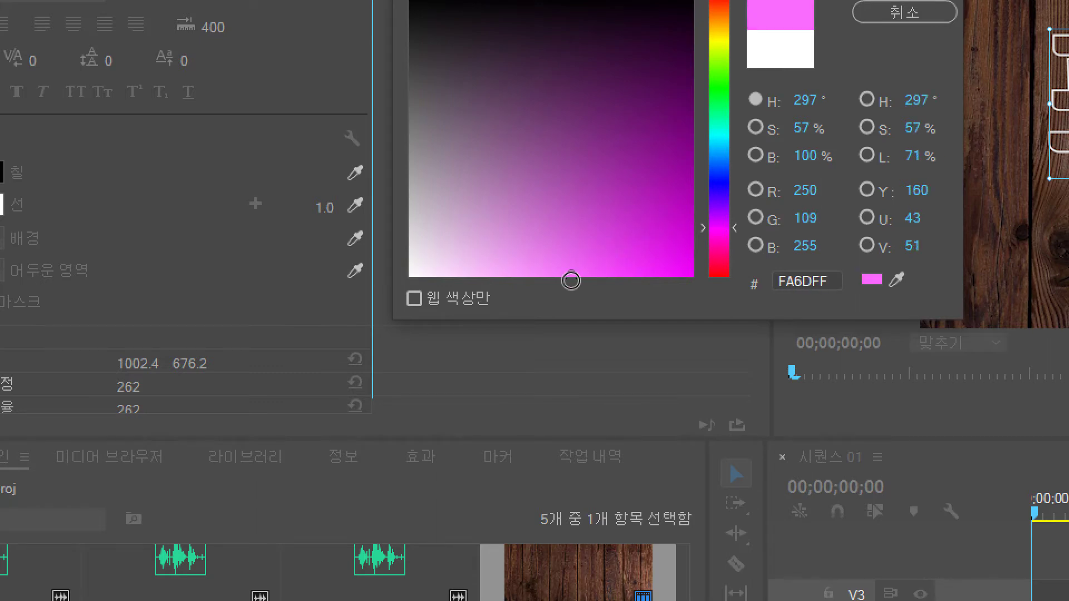
pyautogui.click(566, 277)
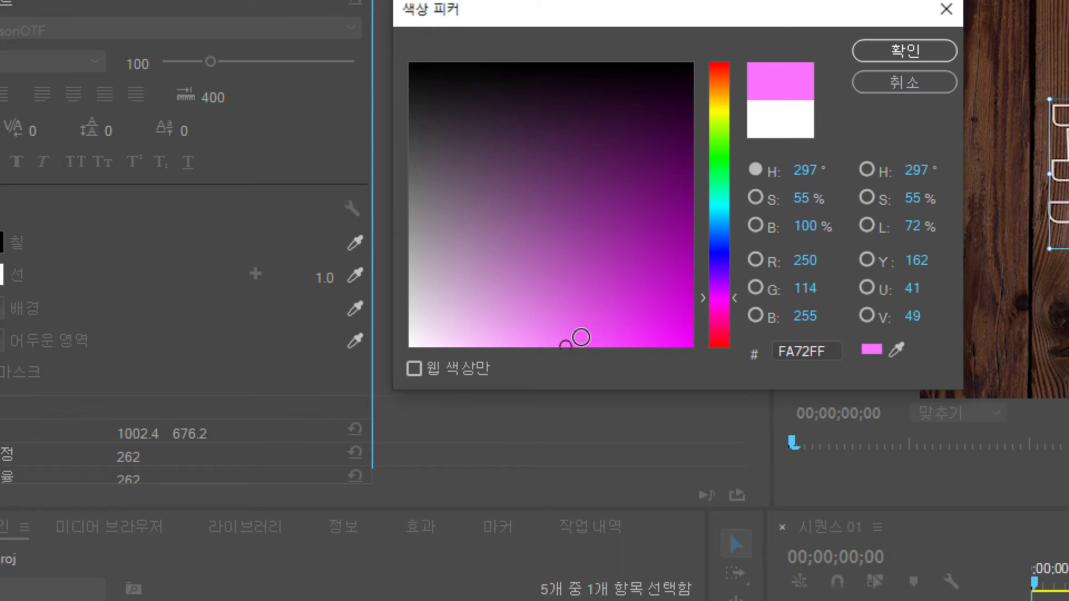
pyautogui.moveTo(580, 337); pyautogui.dragTo(581, 348)
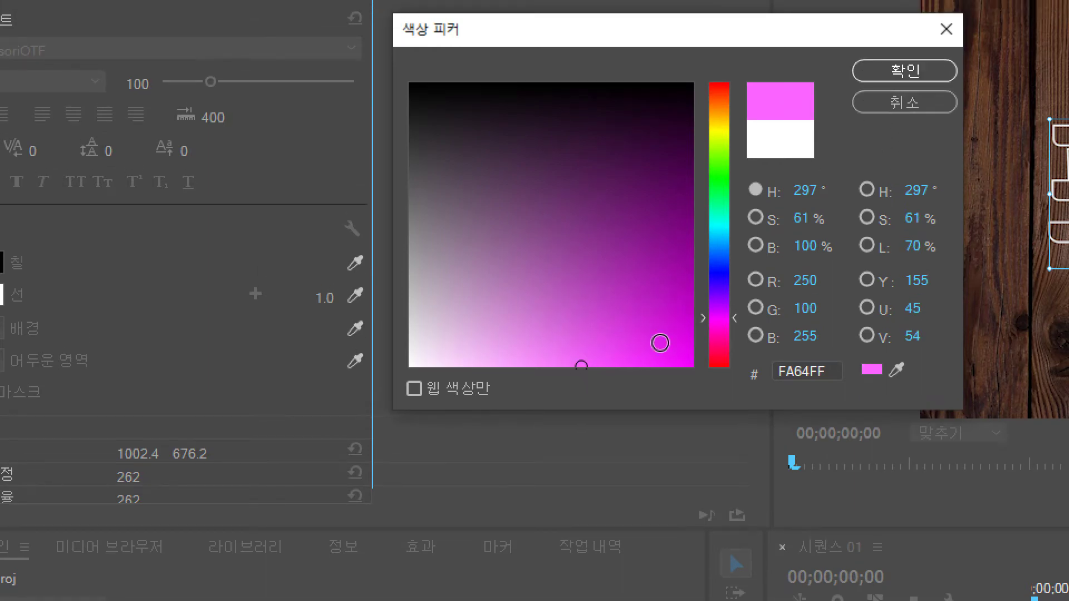
pyautogui.moveTo(608, 355)
pyautogui.mouseDown()
pyautogui.moveTo(575, 353)
pyautogui.moveTo(539, 375)
pyautogui.moveTo(549, 390)
pyautogui.mouseUp()
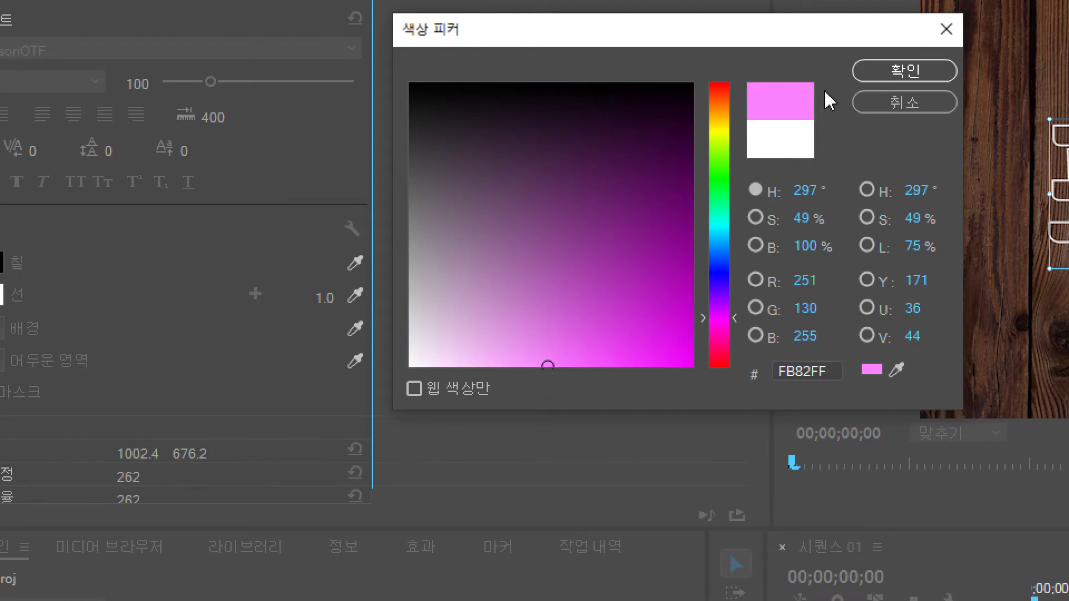
pyautogui.click(869, 78)
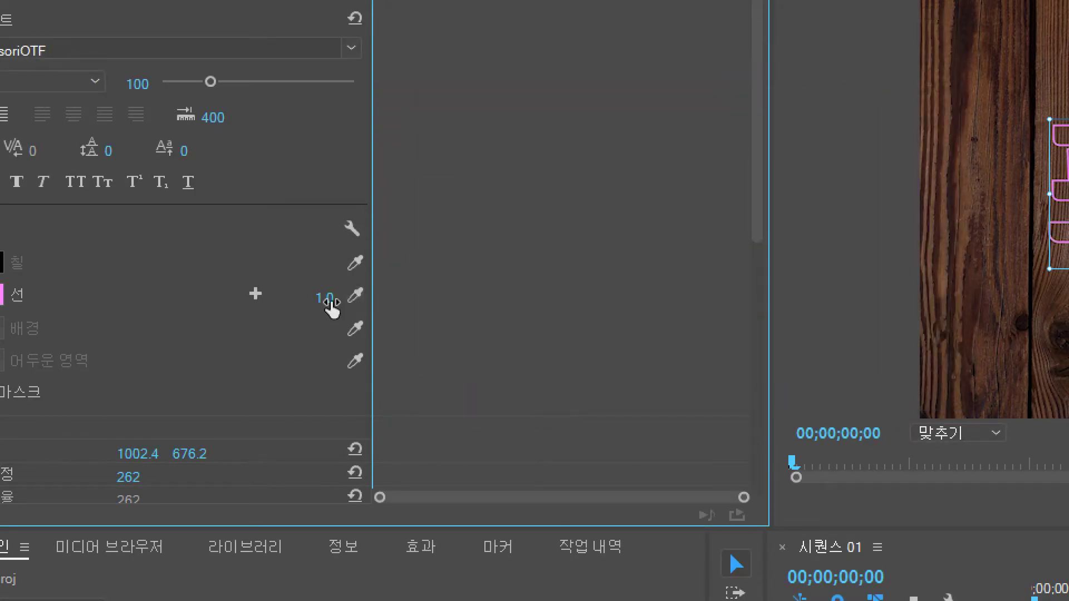
# Try a stroke width of 5 on the title
pyautogui.click(327, 300)
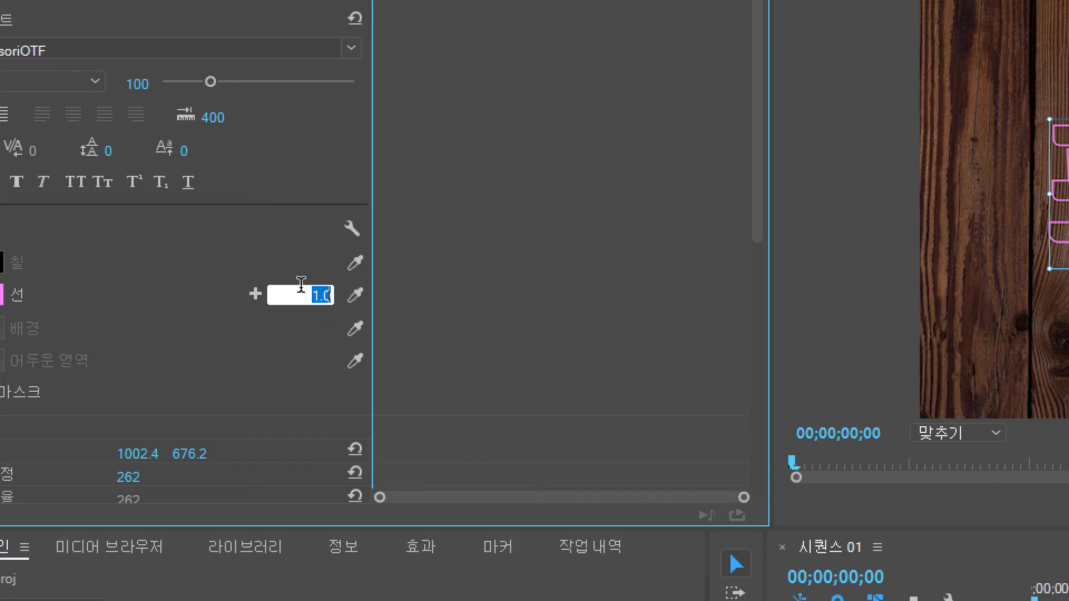
pyautogui.write('5')
pyautogui.press('Return')
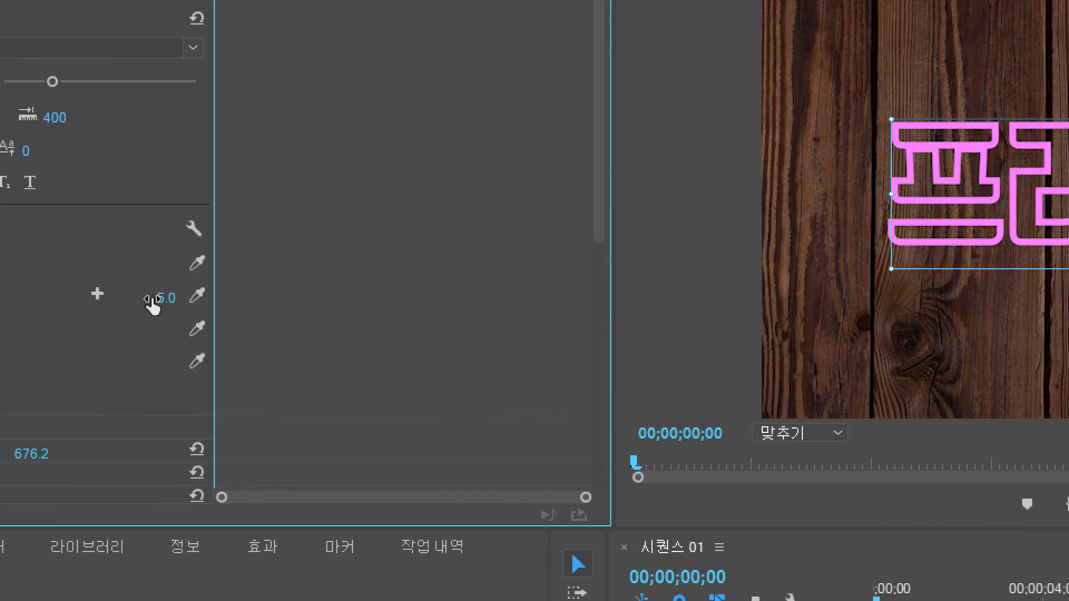
# Set the title's stroke width to 3
pyautogui.click(166, 297)
pyautogui.write('3')
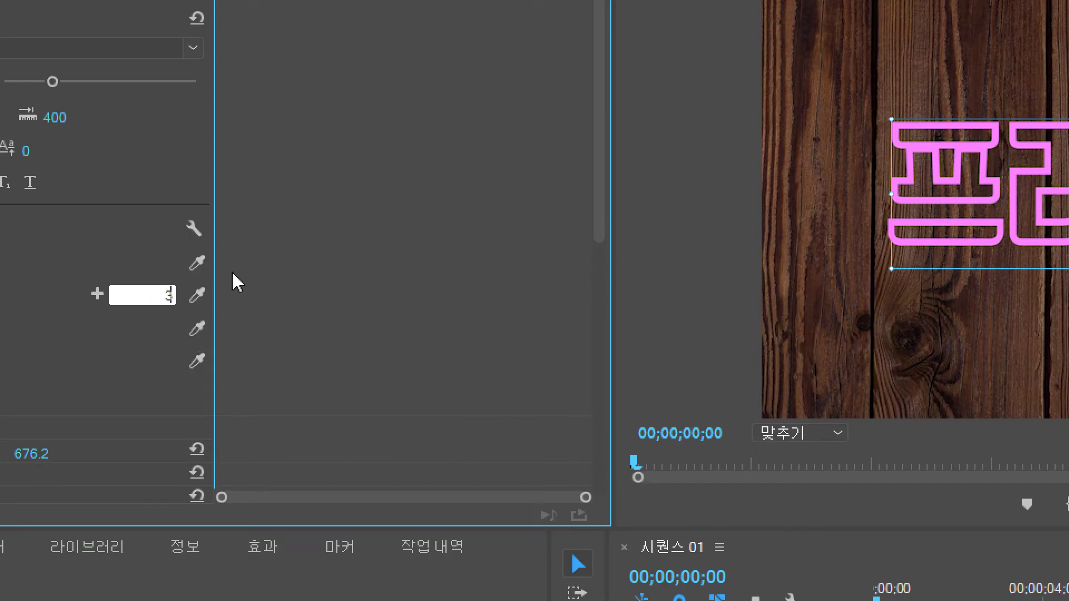
pyautogui.press('Return')
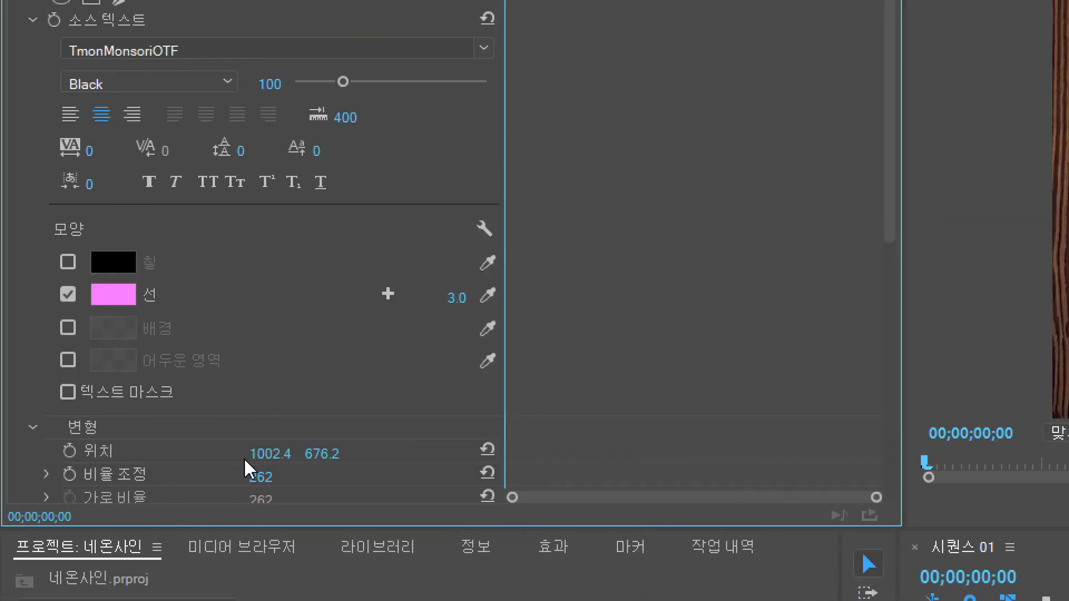
# Turn on the title's shadow and set its colour to vivid magenta, FC0DFF
pyautogui.click(68, 361)
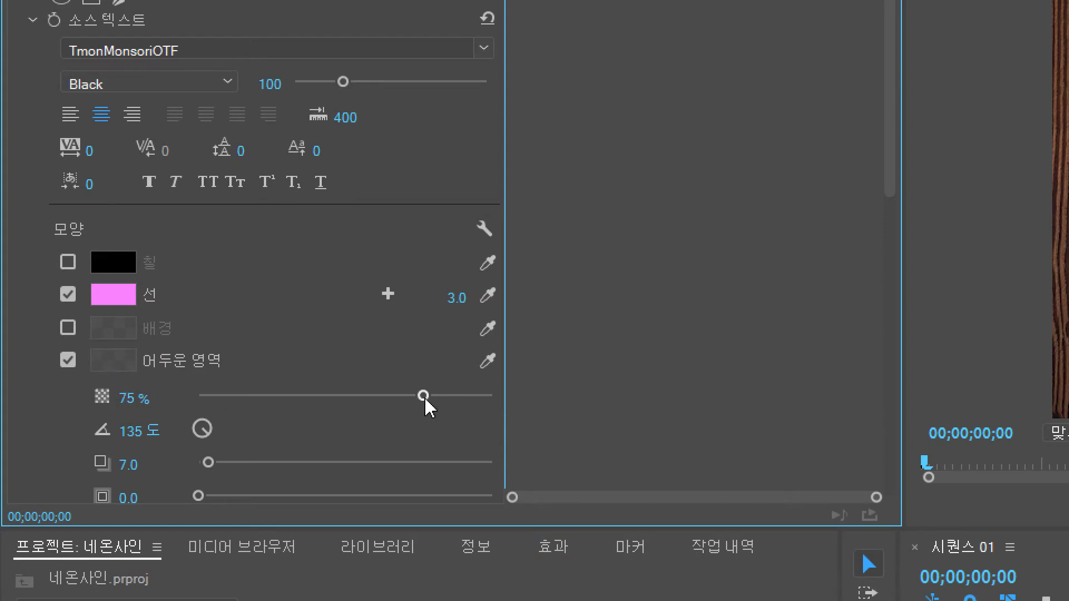
pyautogui.click(123, 372)
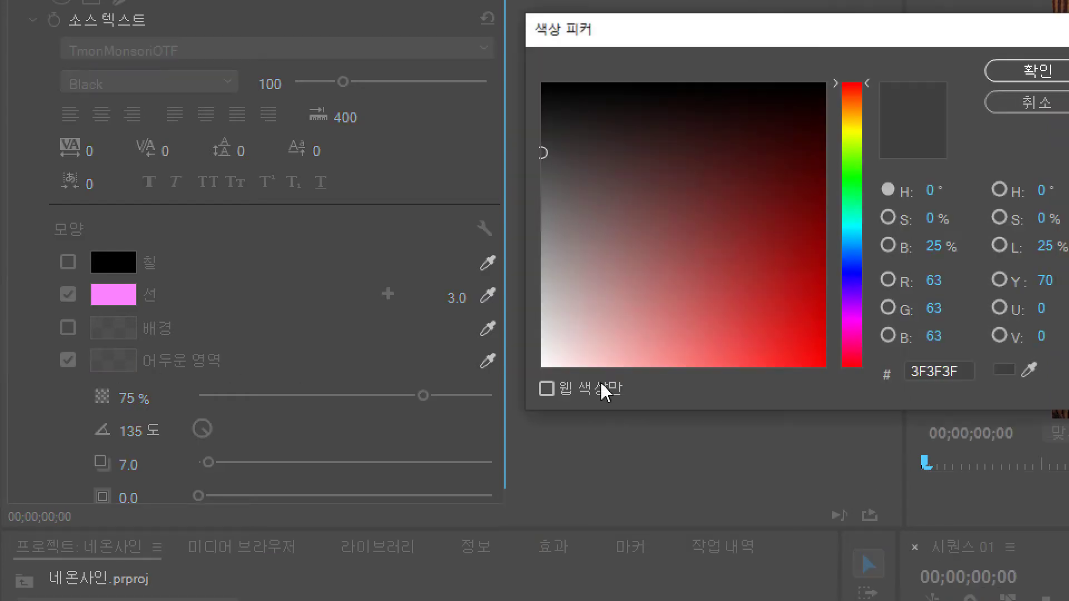
pyautogui.click(851, 318)
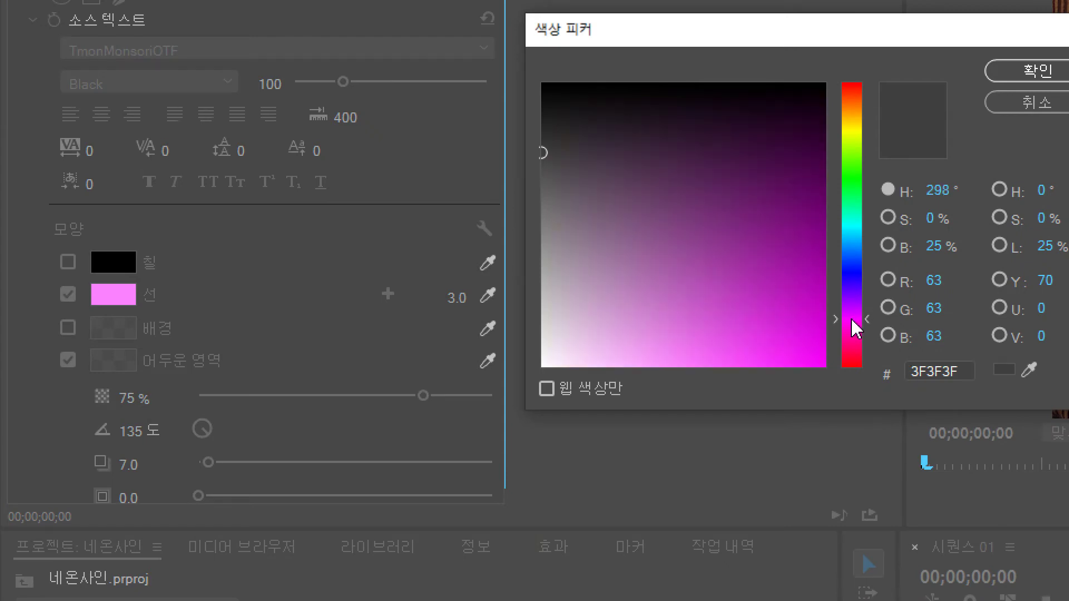
pyautogui.moveTo(750, 357)
pyautogui.mouseDown()
pyautogui.moveTo(684, 382)
pyautogui.moveTo(794, 368)
pyautogui.mouseUp()
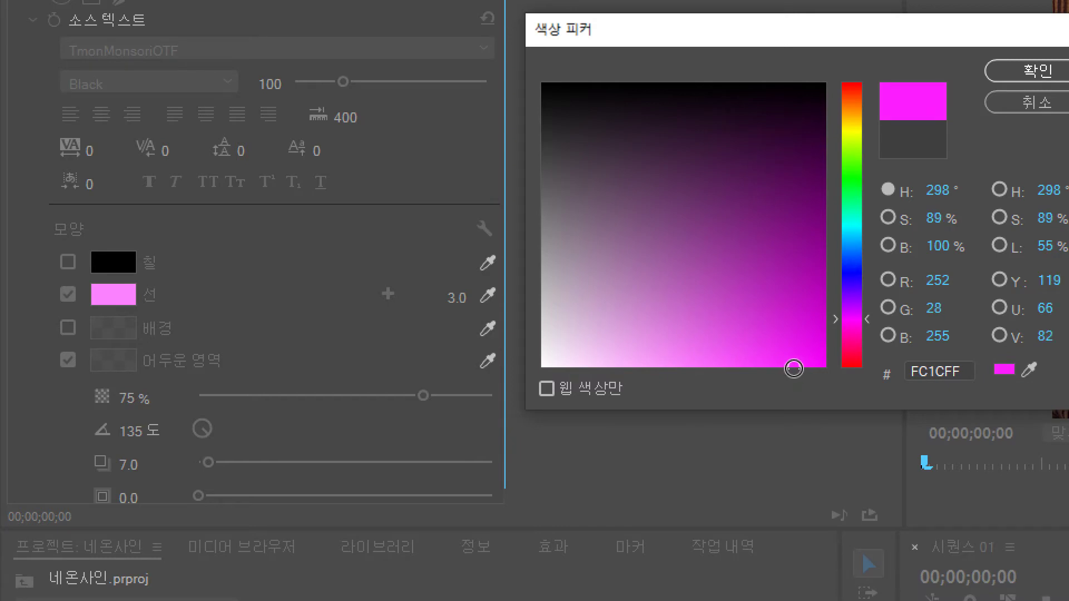
pyautogui.moveTo(794, 368)
pyautogui.mouseDown()
pyautogui.moveTo(716, 368)
pyautogui.moveTo(800, 362)
pyautogui.moveTo(810, 372)
pyautogui.mouseUp()
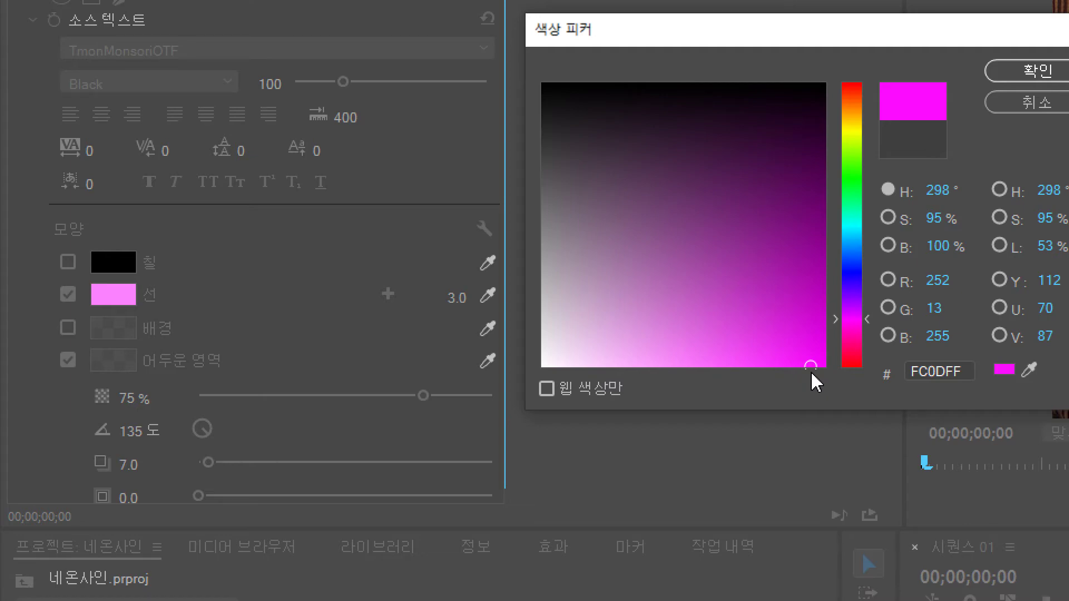
pyautogui.click(1024, 73)
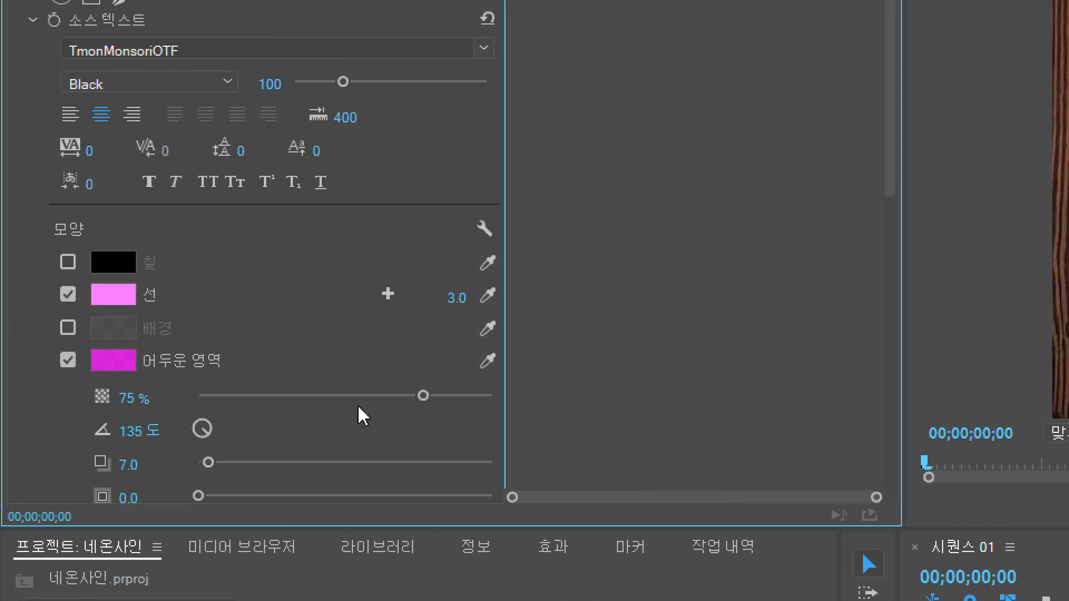
# Raise the title's shadow opacity to 100% and reduce the shadow distance to 0
pyautogui.moveTo(413, 393); pyautogui.dragTo(525, 400)
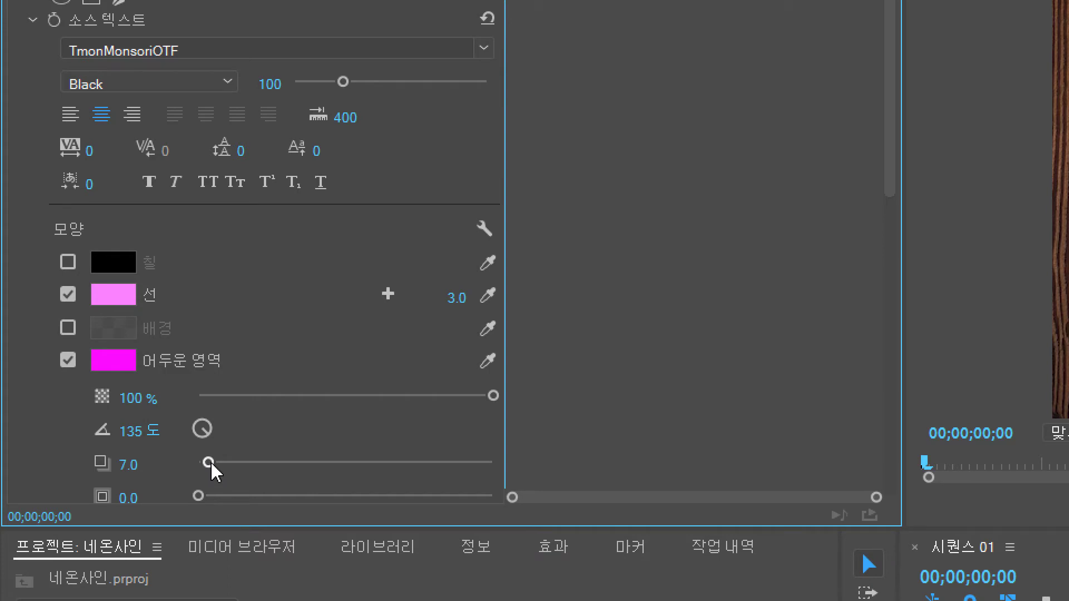
pyautogui.moveTo(210, 465); pyautogui.dragTo(179, 472)
pyautogui.scroll(-2, 168, 448)
pyautogui.scroll(-2, 169, 448)
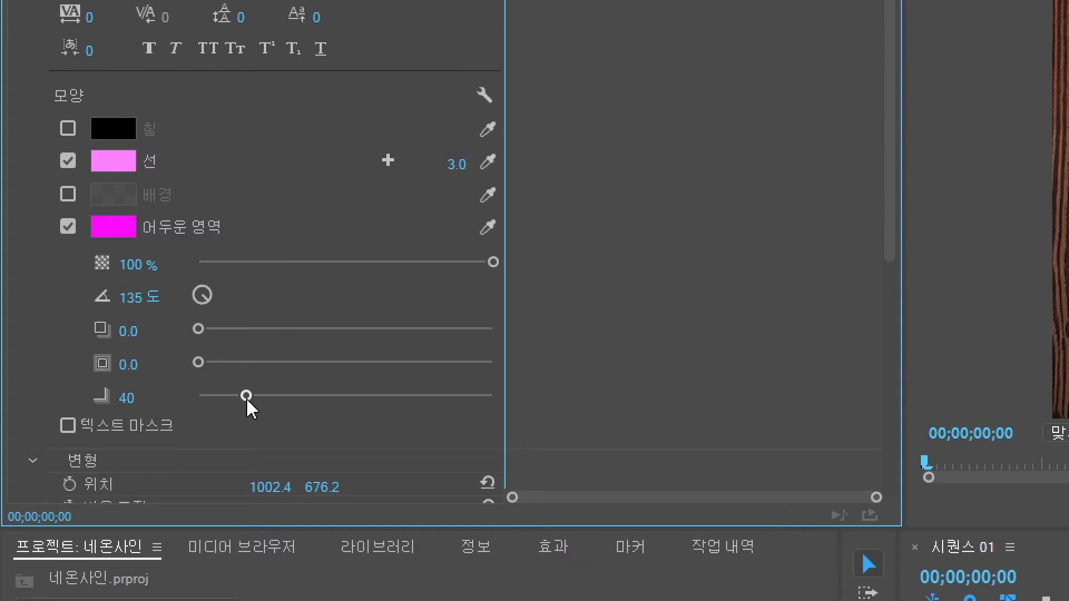
# Shape the title's shadow into a glow with blur 70, size 10.2 and opacity 81%
pyautogui.moveTo(247, 398); pyautogui.dragTo(280, 397)
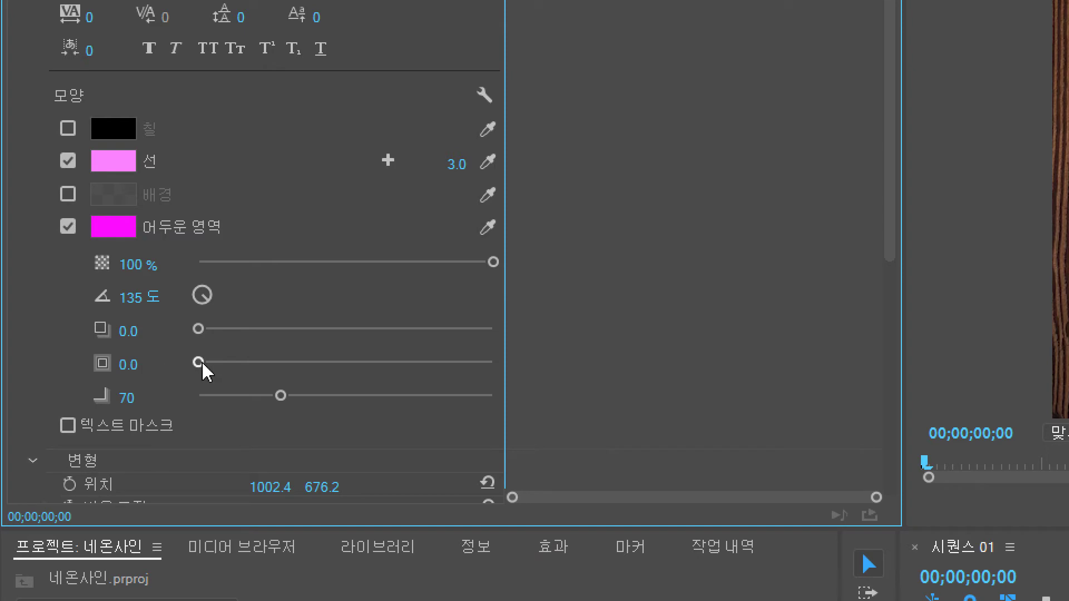
pyautogui.moveTo(201, 365); pyautogui.dragTo(228, 365)
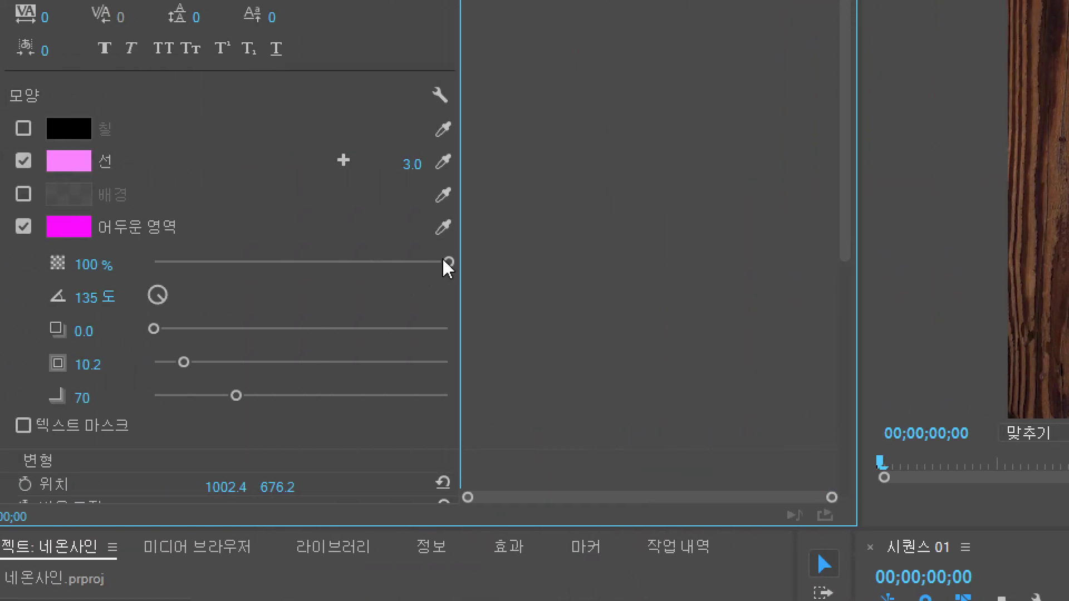
pyautogui.moveTo(448, 262); pyautogui.dragTo(392, 263)
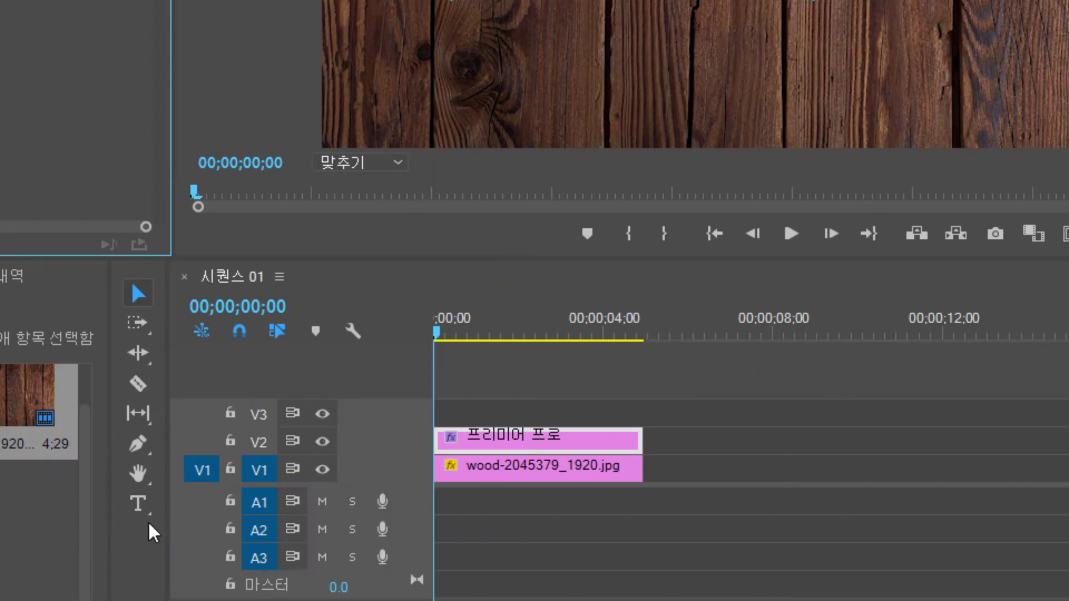
# Duplicate the title clip from V2 onto V3 directly above it and select the copy
pyautogui.click(487, 450)
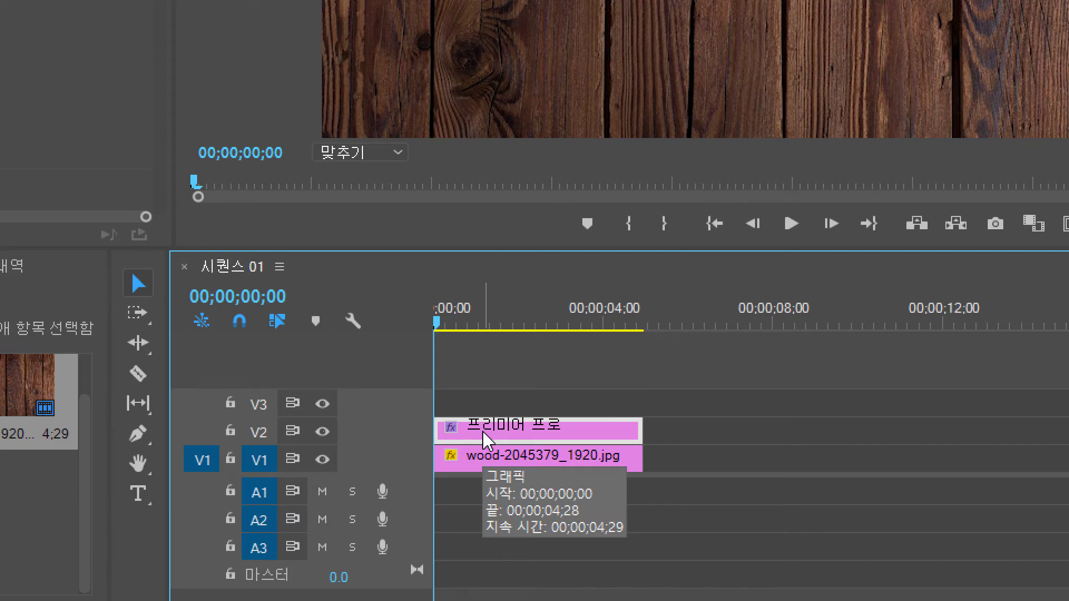
pyautogui.moveTo(485, 437); pyautogui.dragTo(482, 407)
pyautogui.click(483, 406)
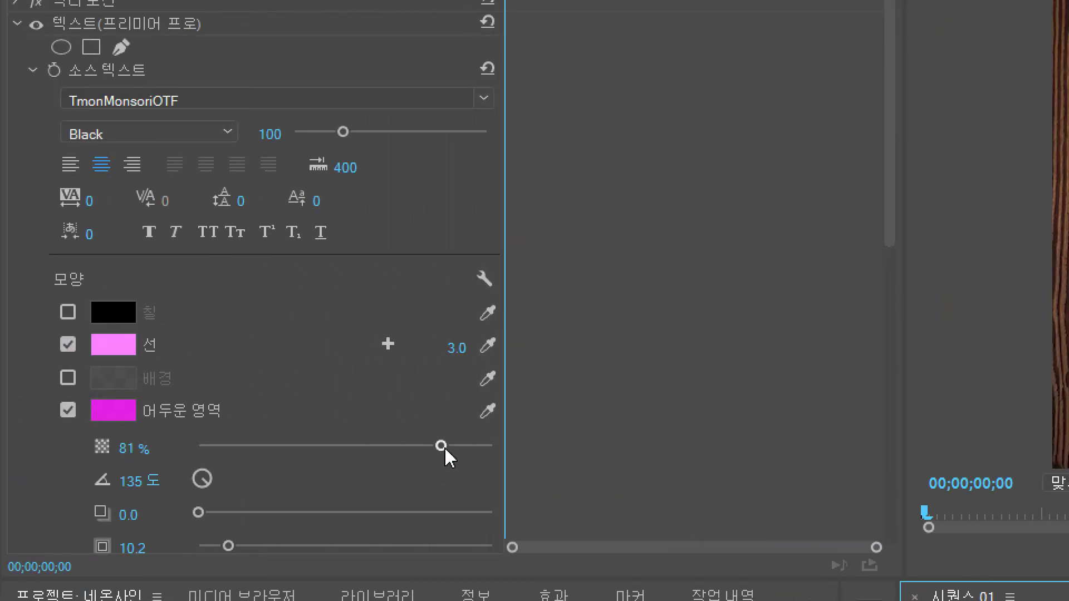
# Lower the V3 title's shadow opacity to 52% and make its stroke white, FFFFFF
pyautogui.moveTo(445, 447); pyautogui.dragTo(349, 447)
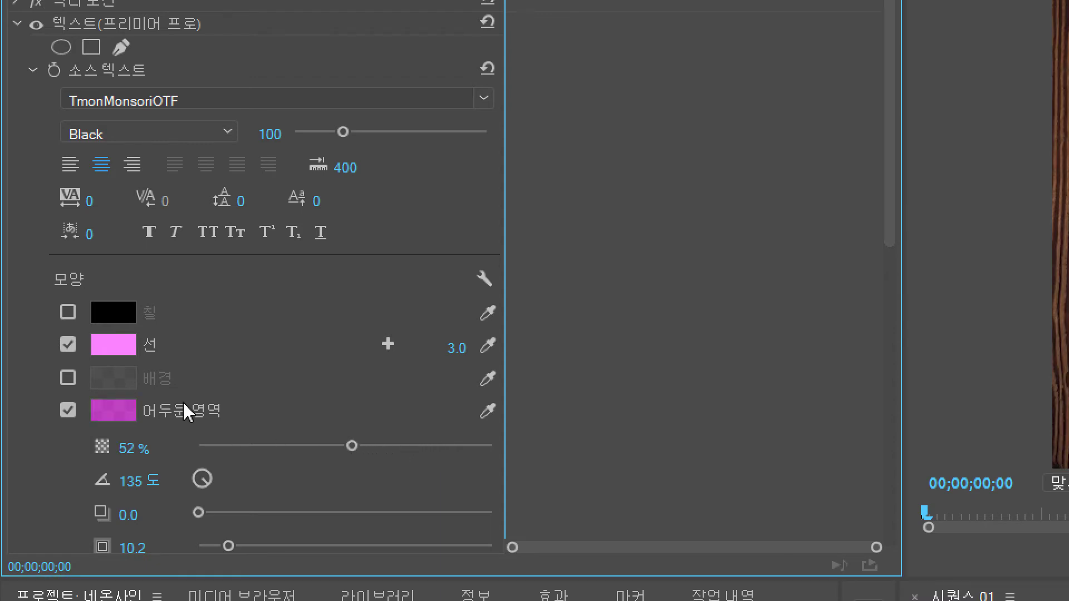
pyautogui.click(123, 345)
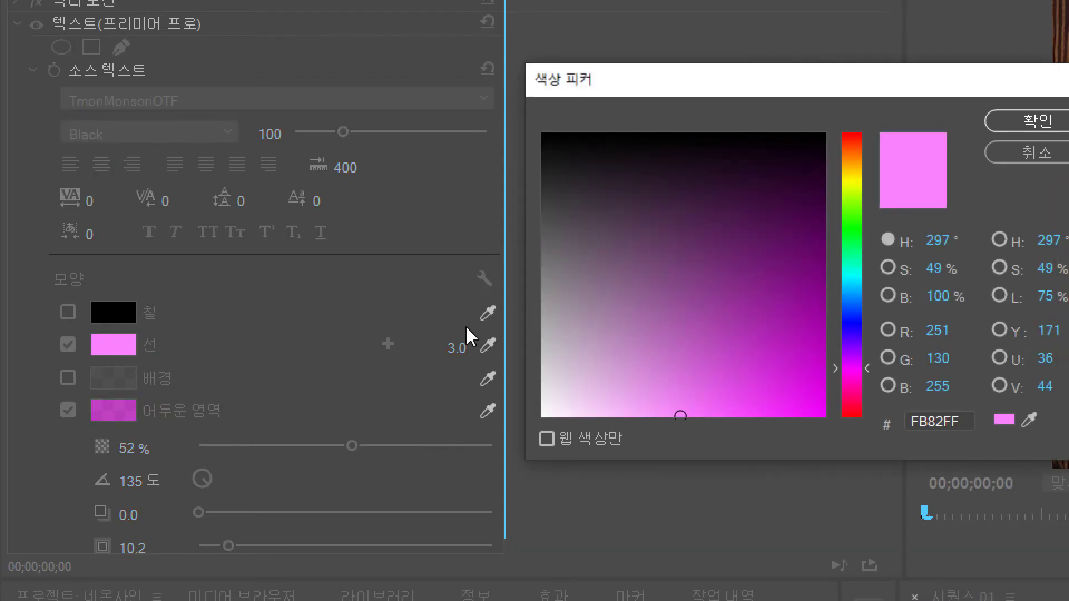
pyautogui.moveTo(616, 362); pyautogui.dragTo(499, 456)
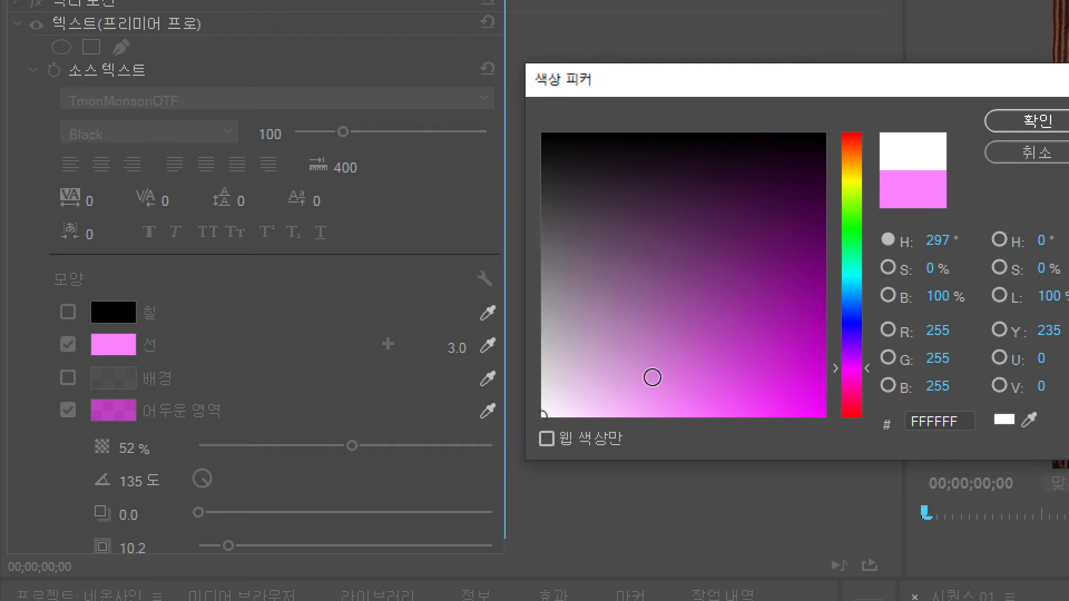
pyautogui.click(1027, 121)
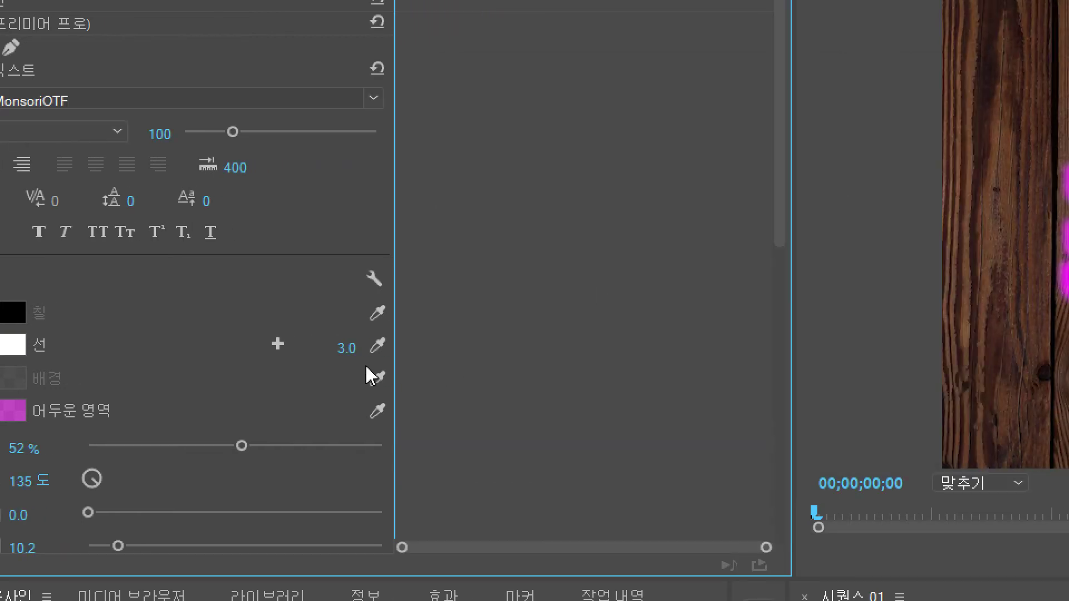
# Set the V3 title's stroke width to 1
pyautogui.click(342, 349)
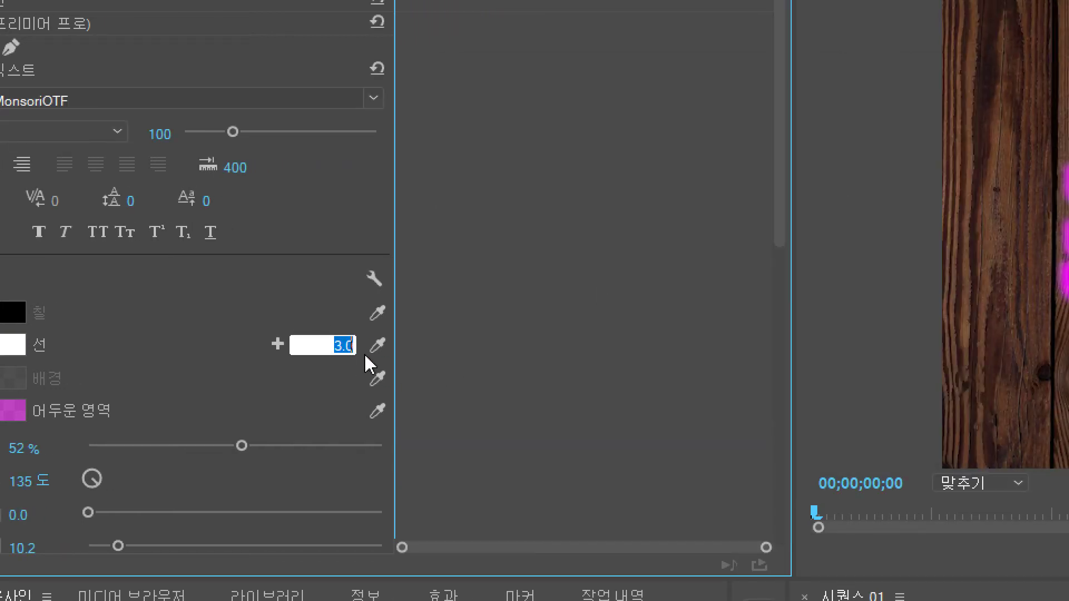
pyautogui.write('1')
pyautogui.press('Return')
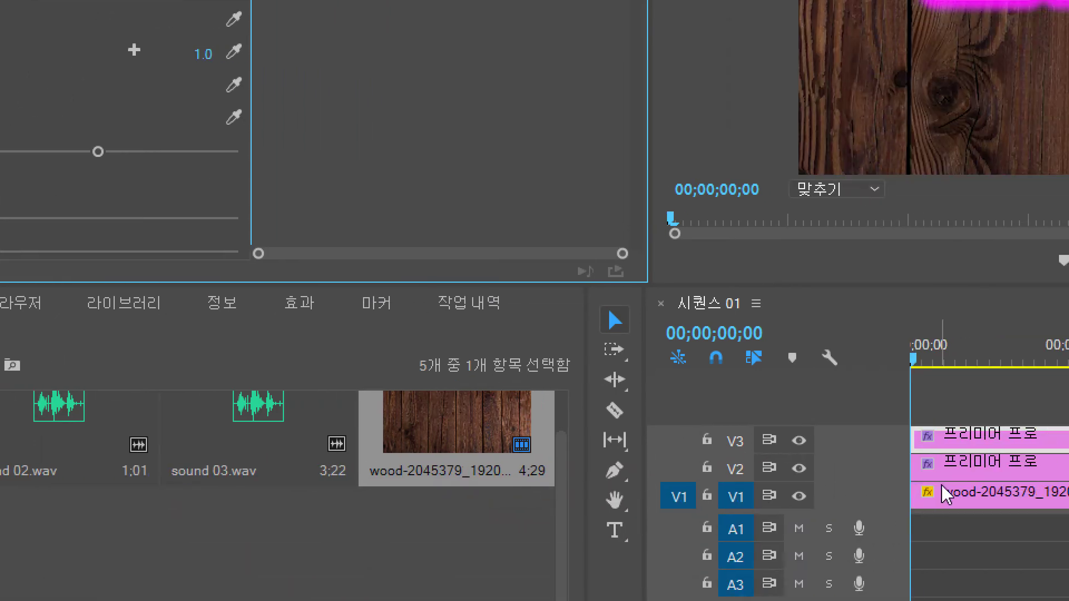
# Select the V2 title clip and set its shadow opacity to 65%
pyautogui.click(939, 472)
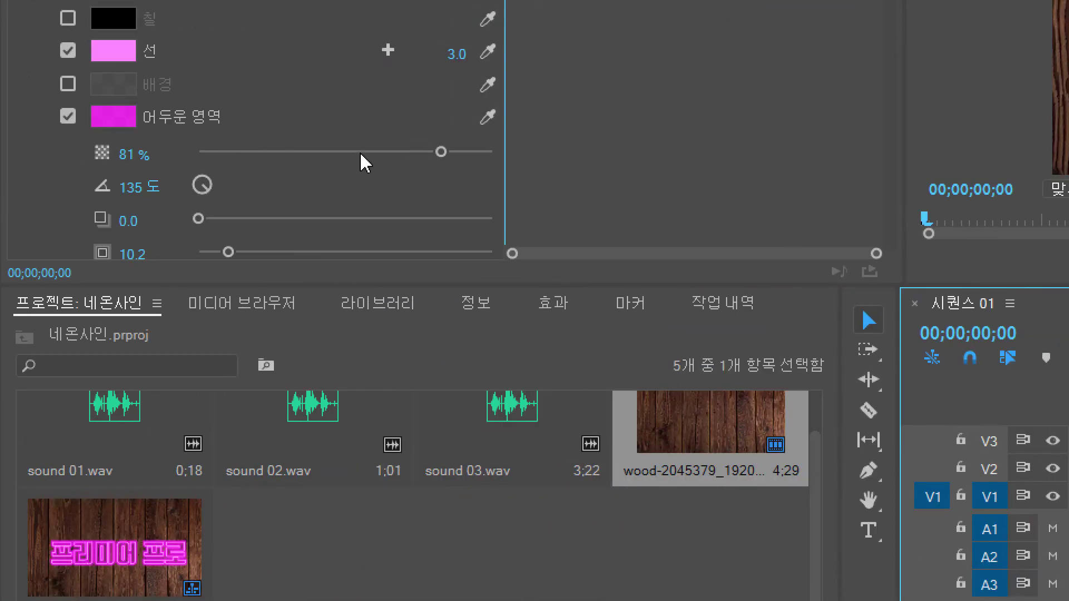
pyautogui.moveTo(360, 154); pyautogui.dragTo(356, 149)
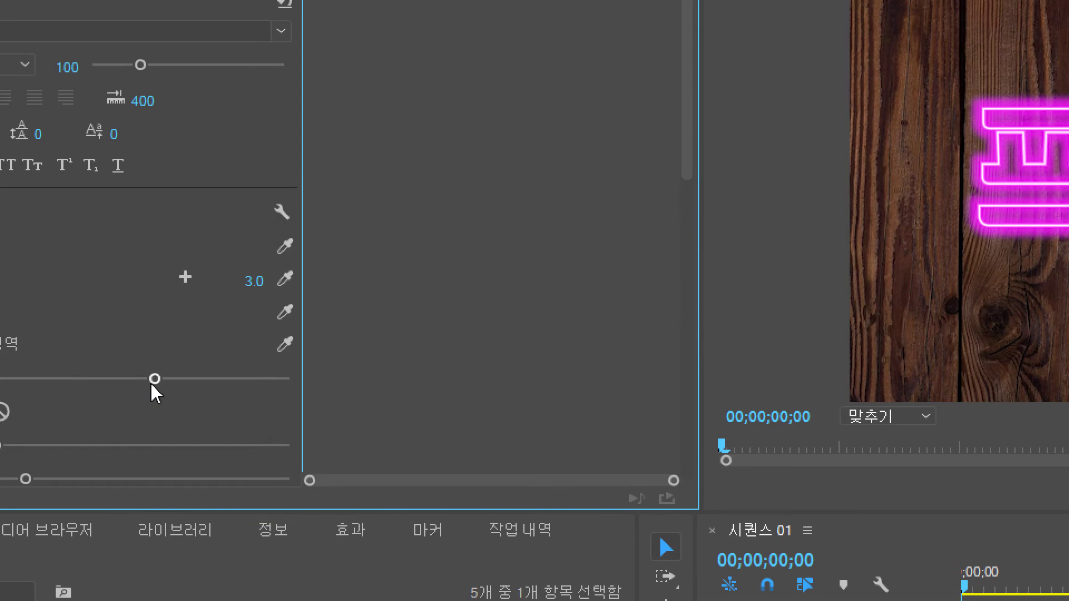
pyautogui.moveTo(155, 380); pyautogui.dragTo(184, 381)
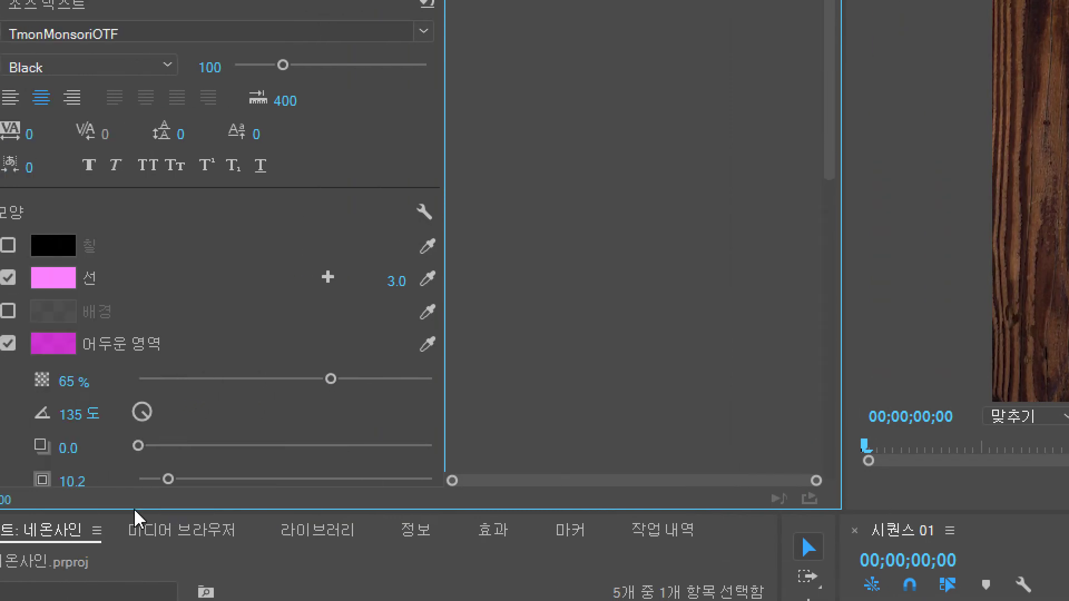
pyautogui.scroll(-3, 233, 418)
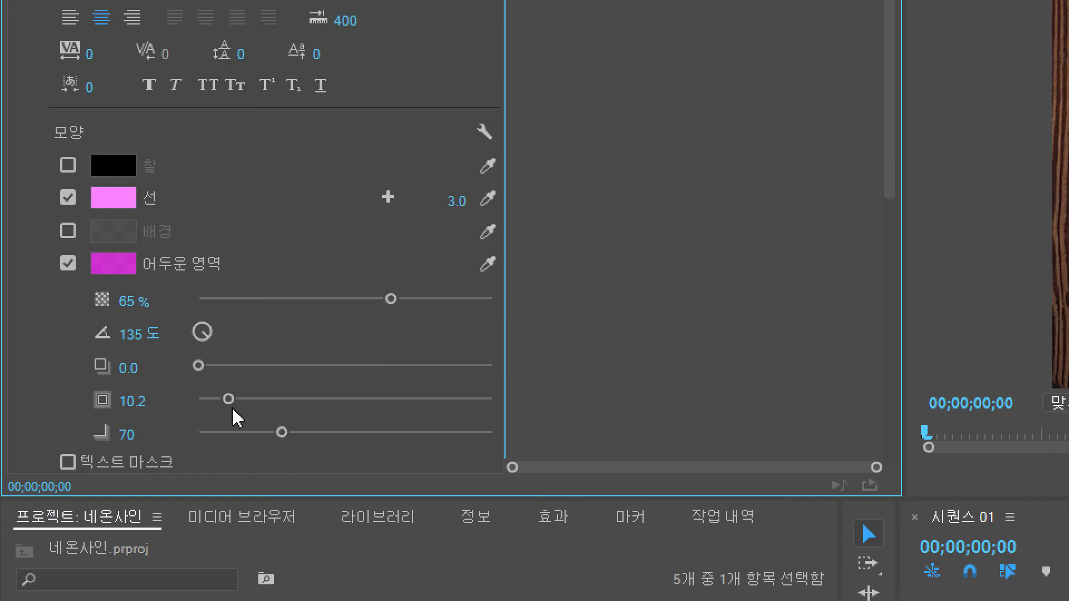
pyautogui.scroll(-2, 232, 418)
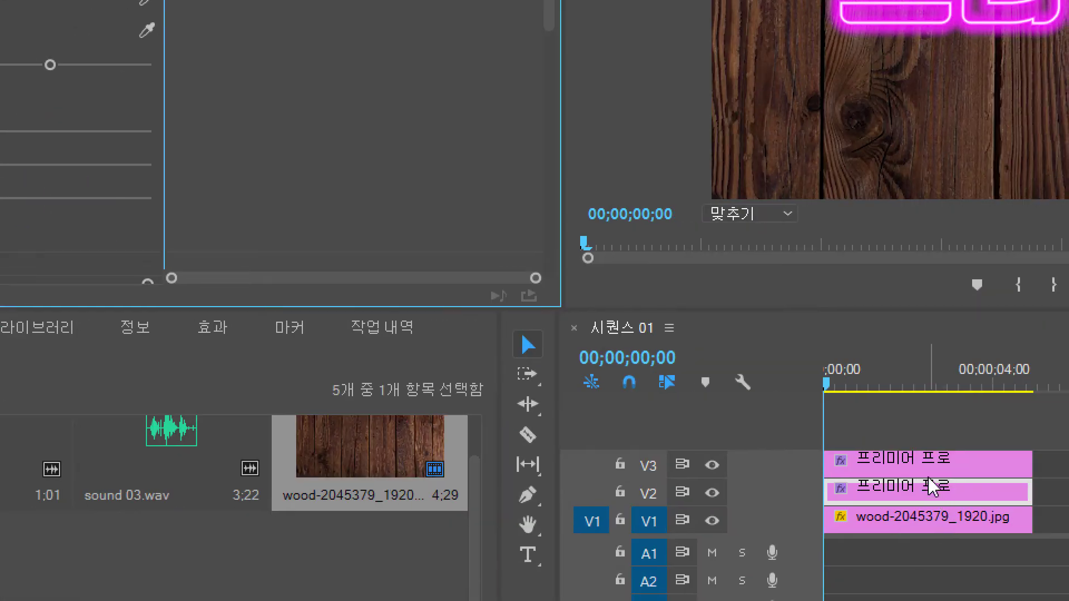
# Restyle the V3 title's shadow with the darker magenta BE07C0, 46% opacity and a smaller size
pyautogui.click(928, 462)
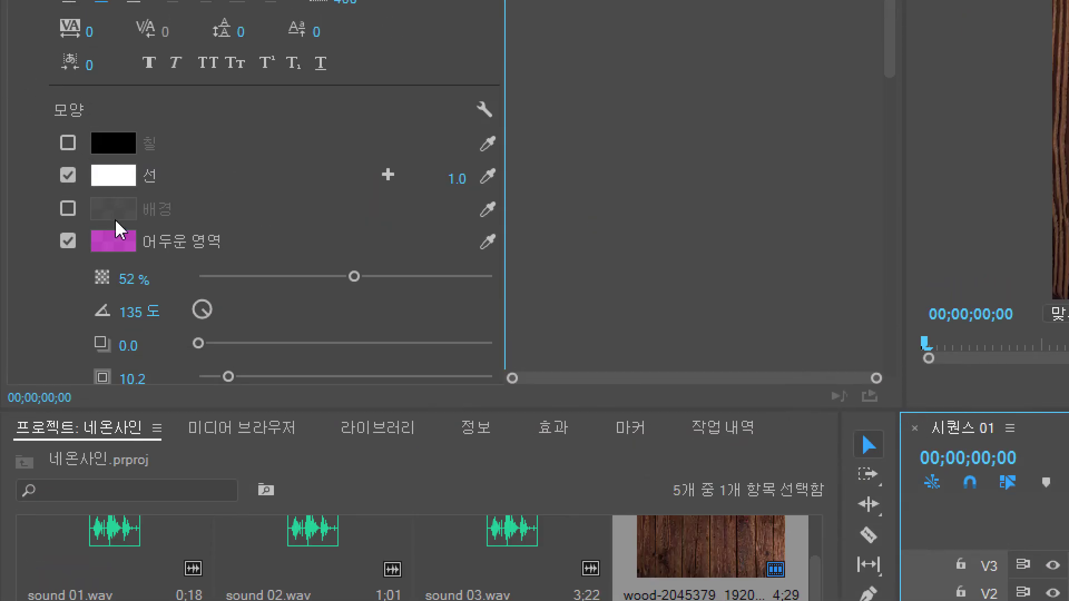
pyautogui.click(114, 239)
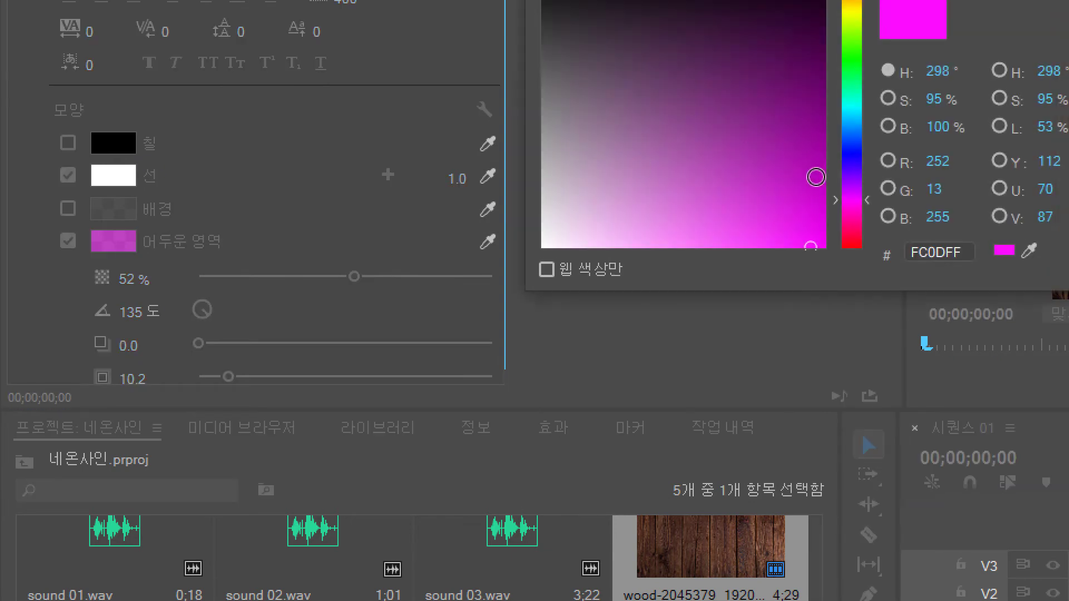
pyautogui.click(815, 177)
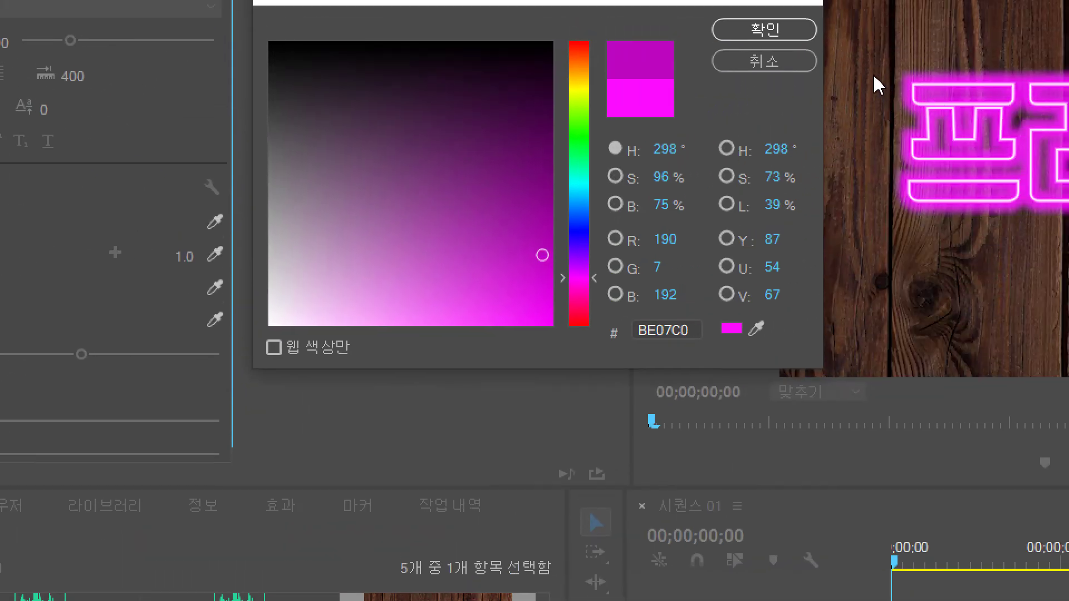
pyautogui.click(802, 33)
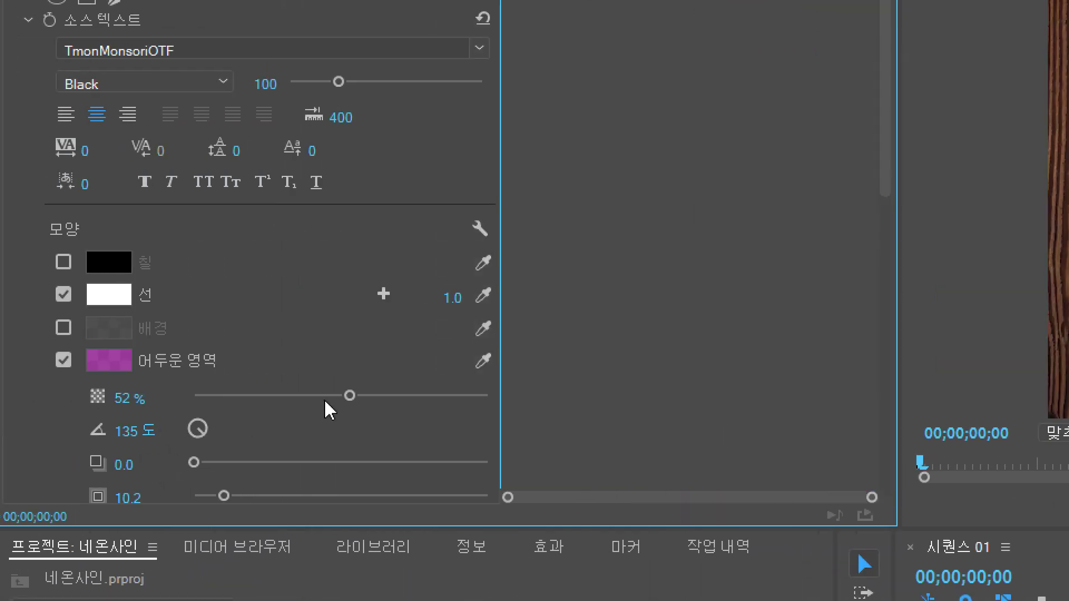
pyautogui.click(329, 395)
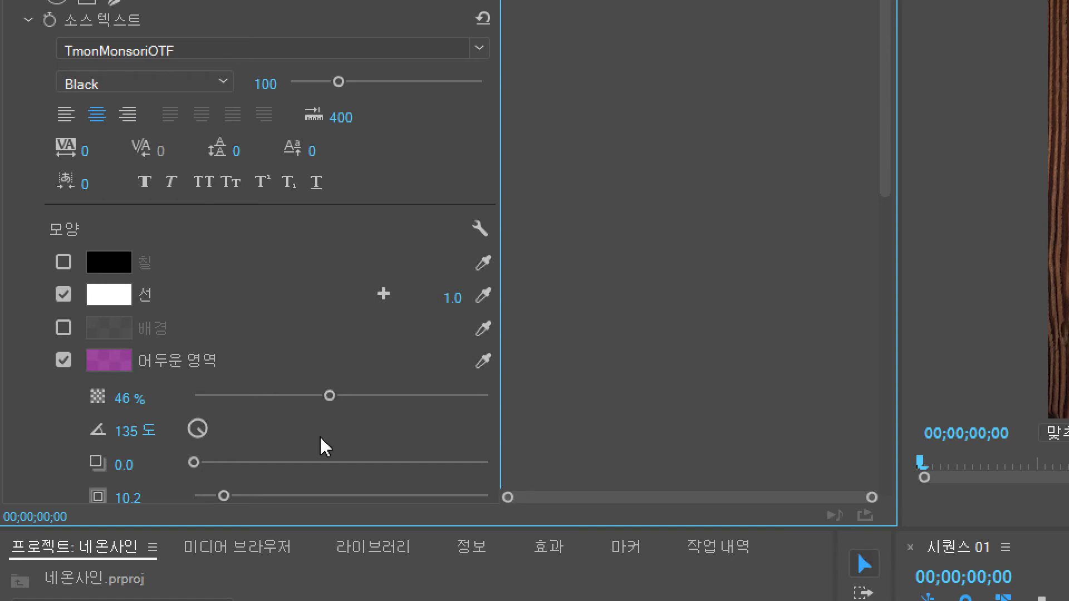
pyautogui.moveTo(224, 495); pyautogui.dragTo(207, 495)
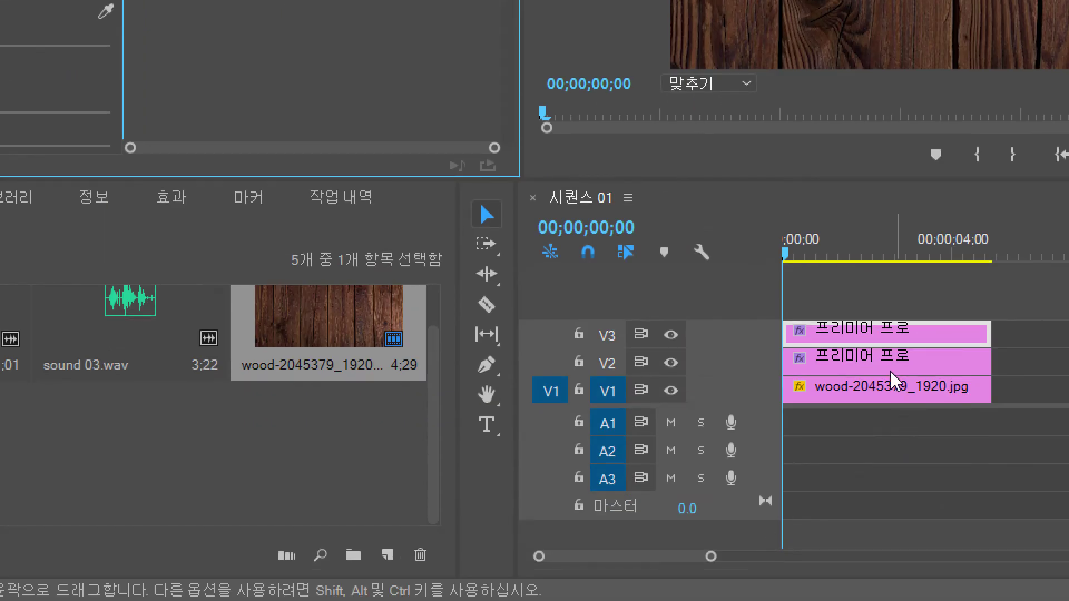
# Raise the V2 title's shadow opacity to the maximum and reselect the V3 title clip
pyautogui.click(889, 362)
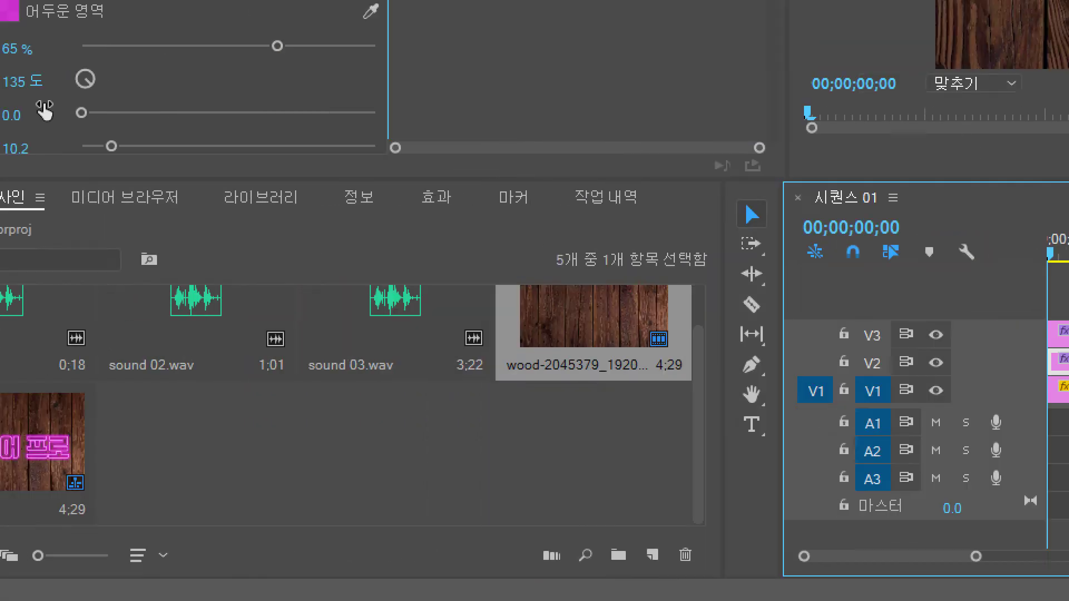
pyautogui.moveTo(394, 133); pyautogui.dragTo(509, 148)
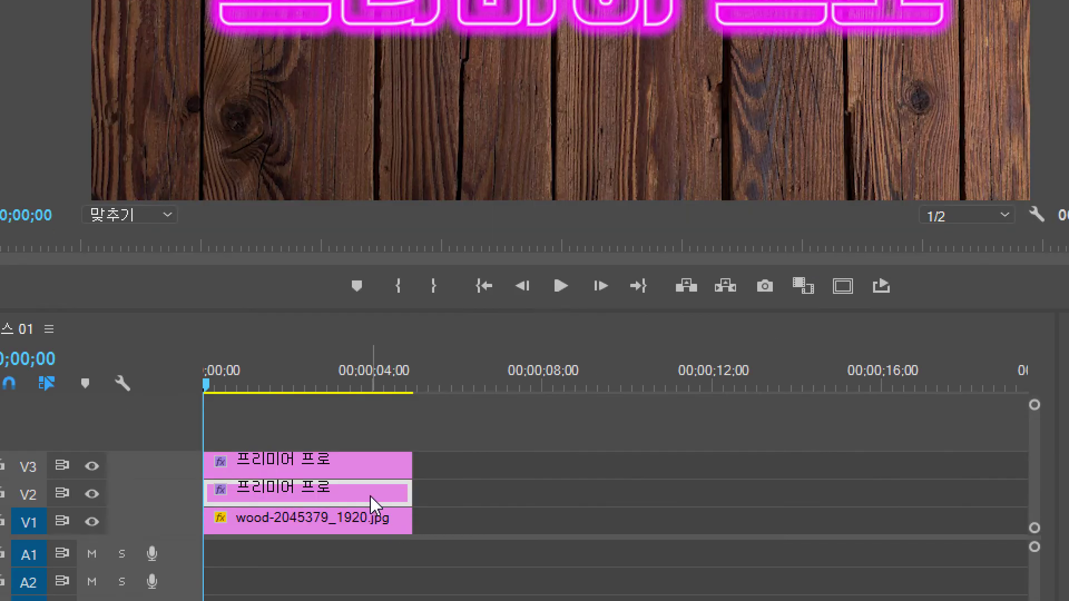
pyautogui.click(370, 496)
pyautogui.click(366, 470)
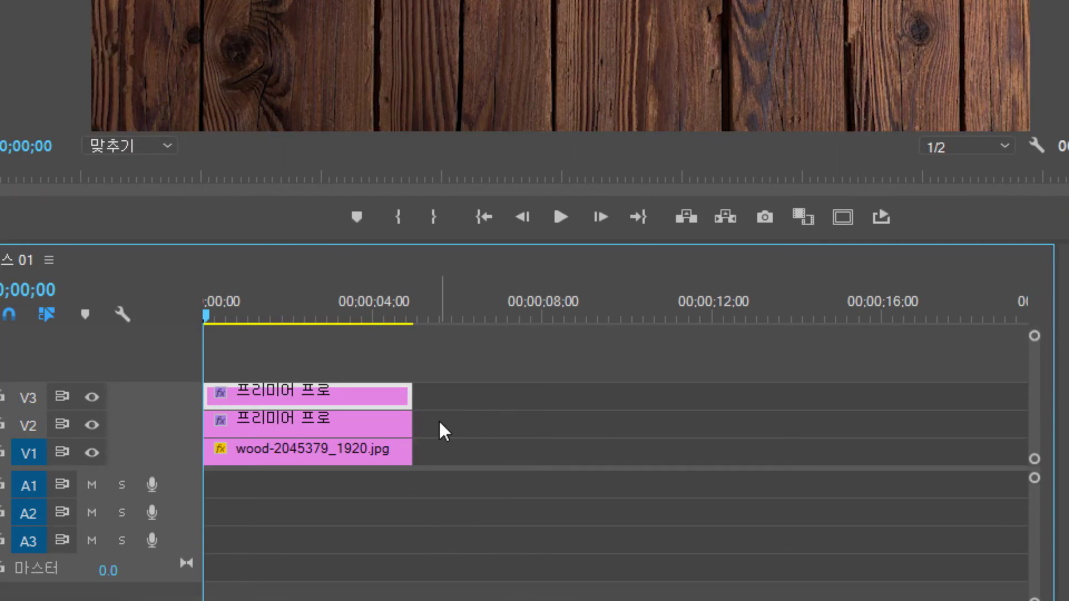
# Nest the V2 and V3 title clips together as 중첩 시퀀스 01
pyautogui.moveTo(439, 420); pyautogui.dragTo(358, 398)
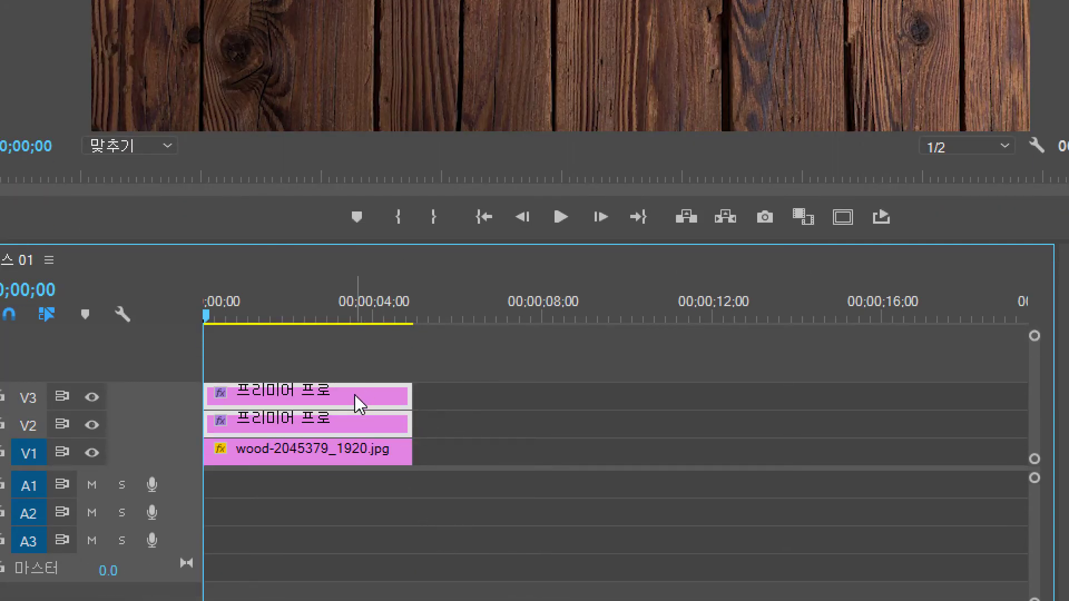
pyautogui.rightClick(355, 395)
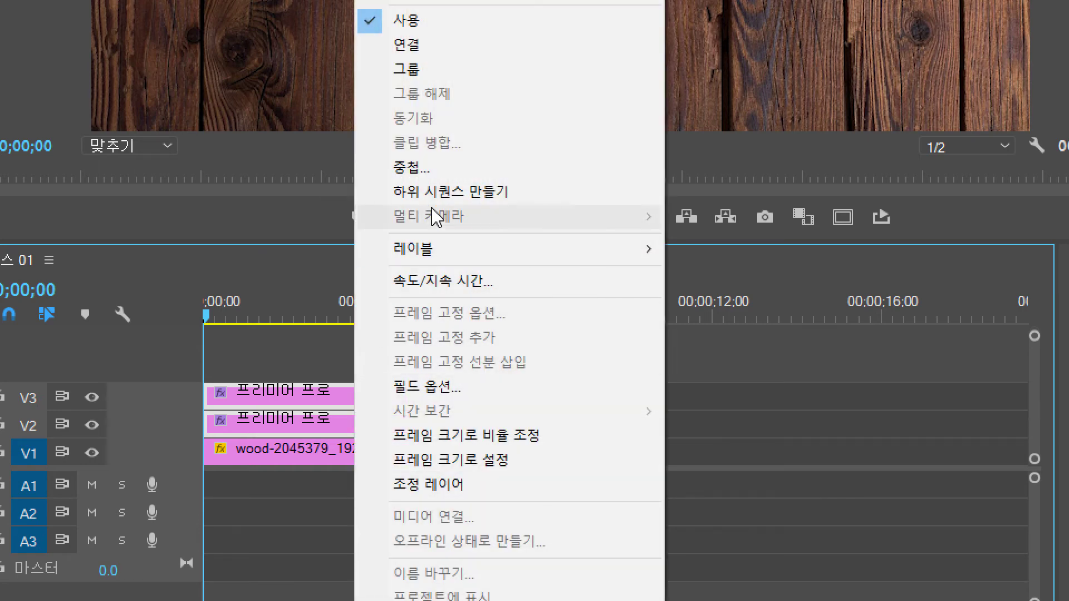
pyautogui.click(432, 179)
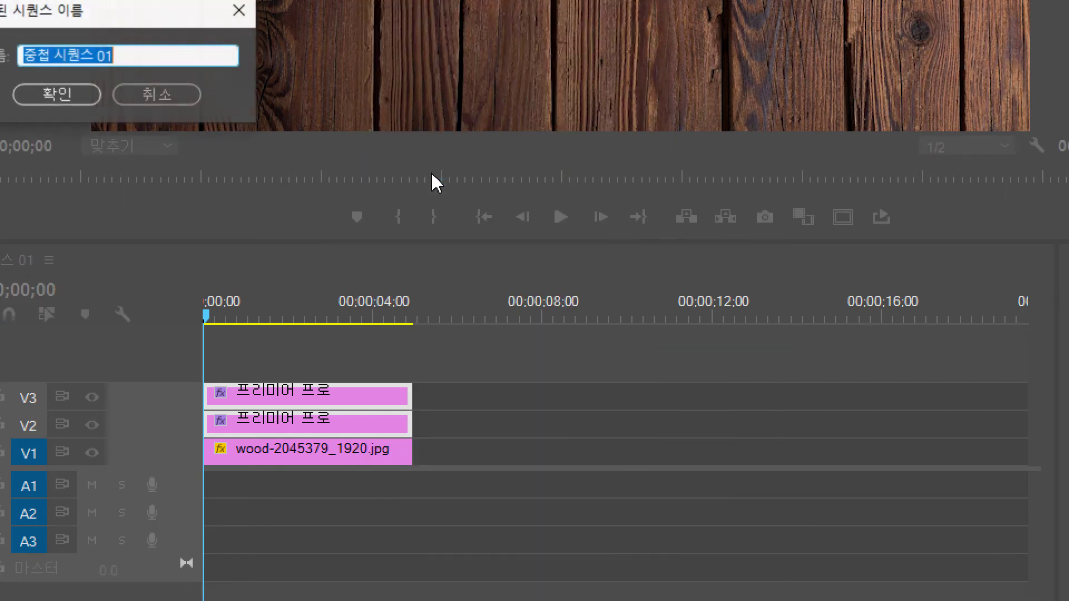
pyautogui.click(134, 96)
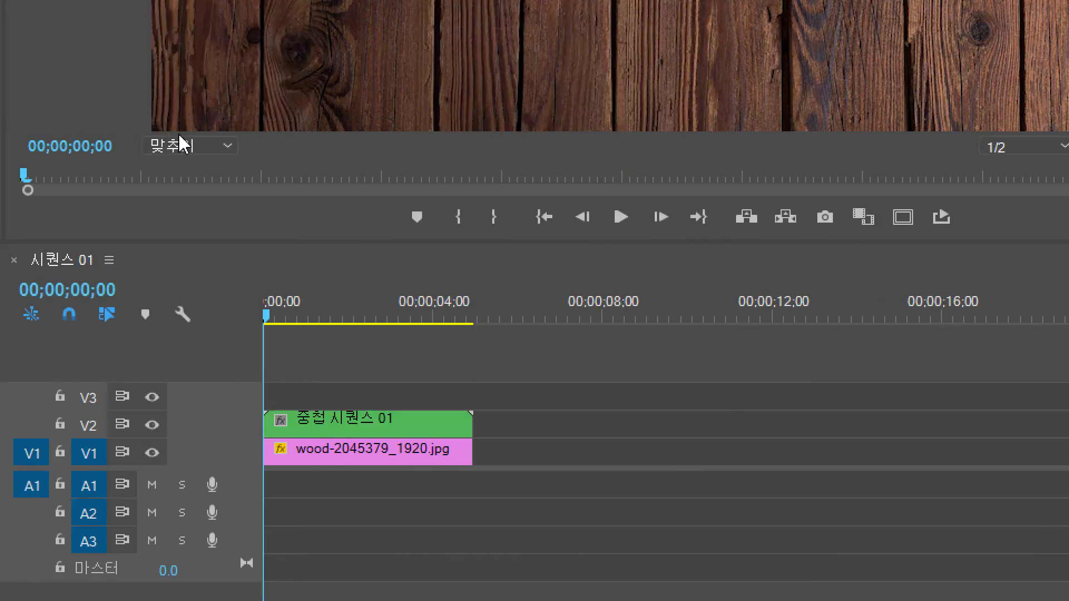
# Select the nested title clip and keyframe its opacity at 0% on the first frame
pyautogui.click(295, 426)
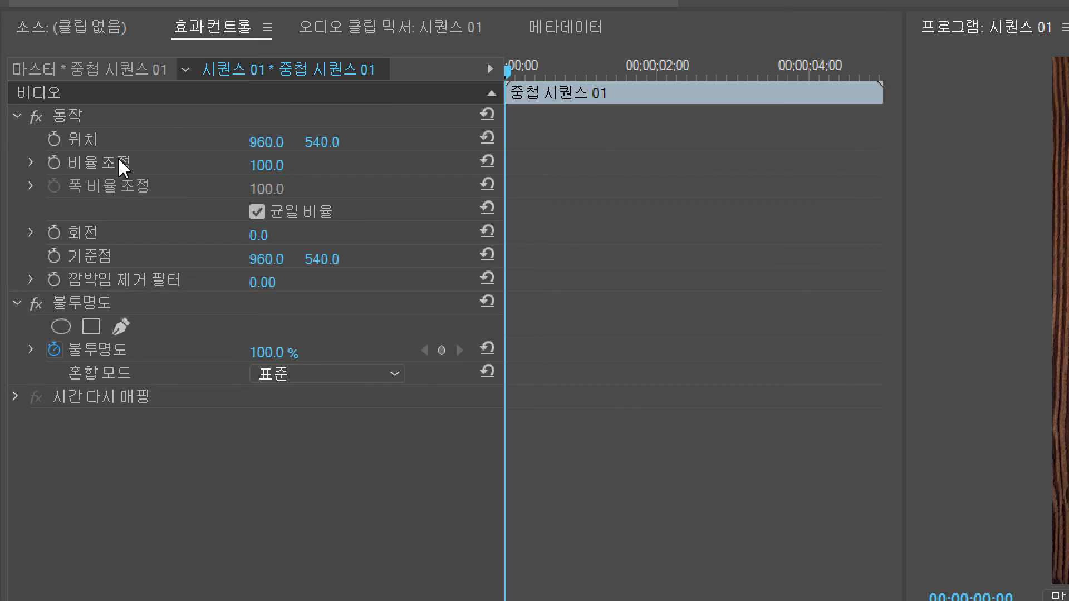
pyautogui.click(115, 353)
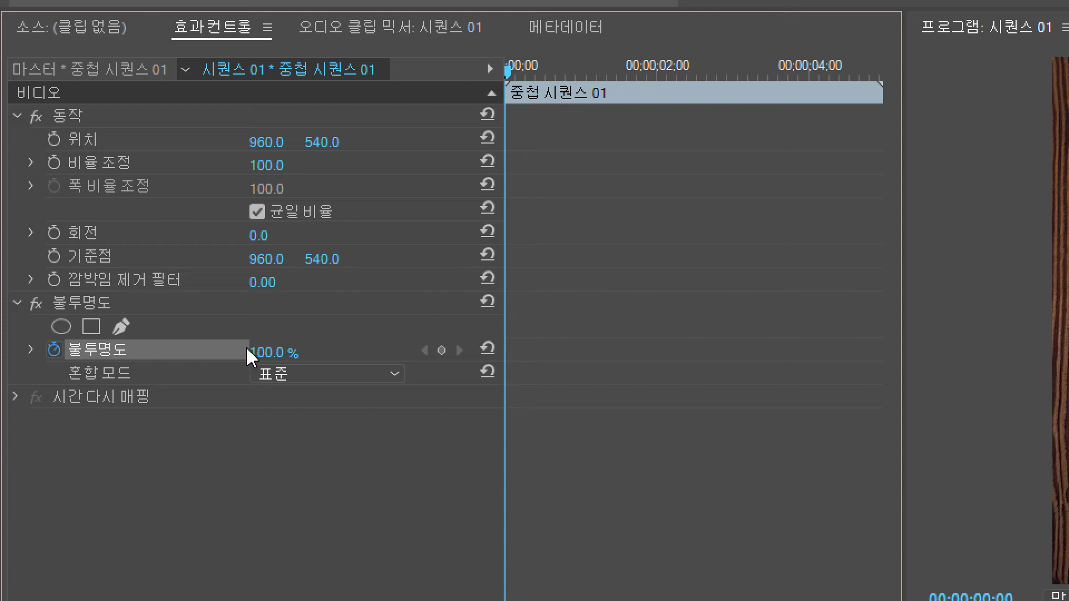
pyautogui.click(278, 350)
pyautogui.write('0')
pyautogui.press('Return')
# Add a 100% opacity keyframe to the nested title at 00;00;00;02
pyautogui.press('Right')
pyautogui.press('Right')
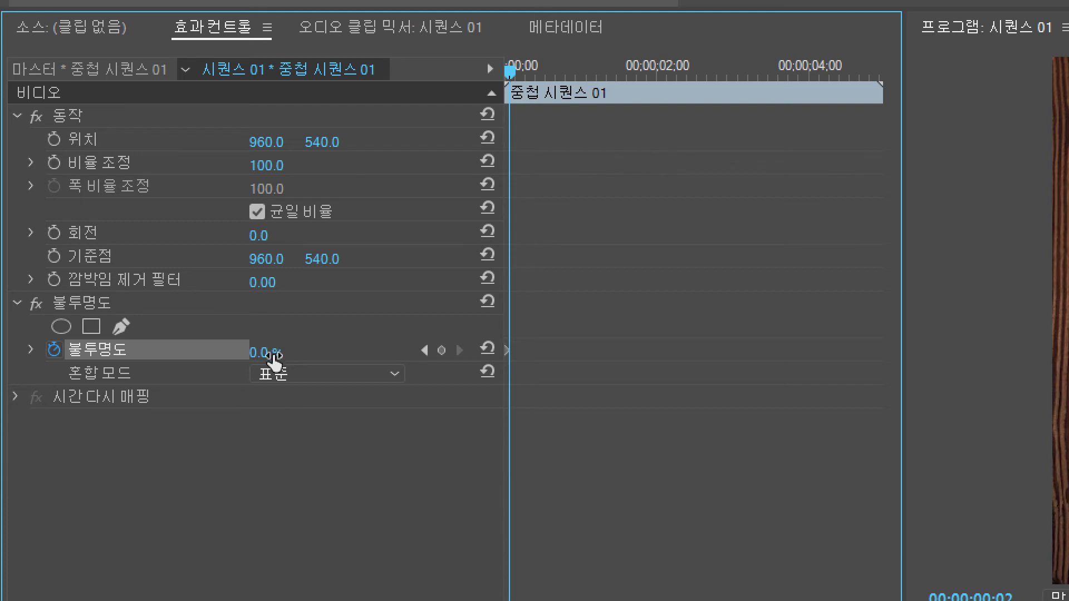
pyautogui.click(261, 358)
pyautogui.write('1')
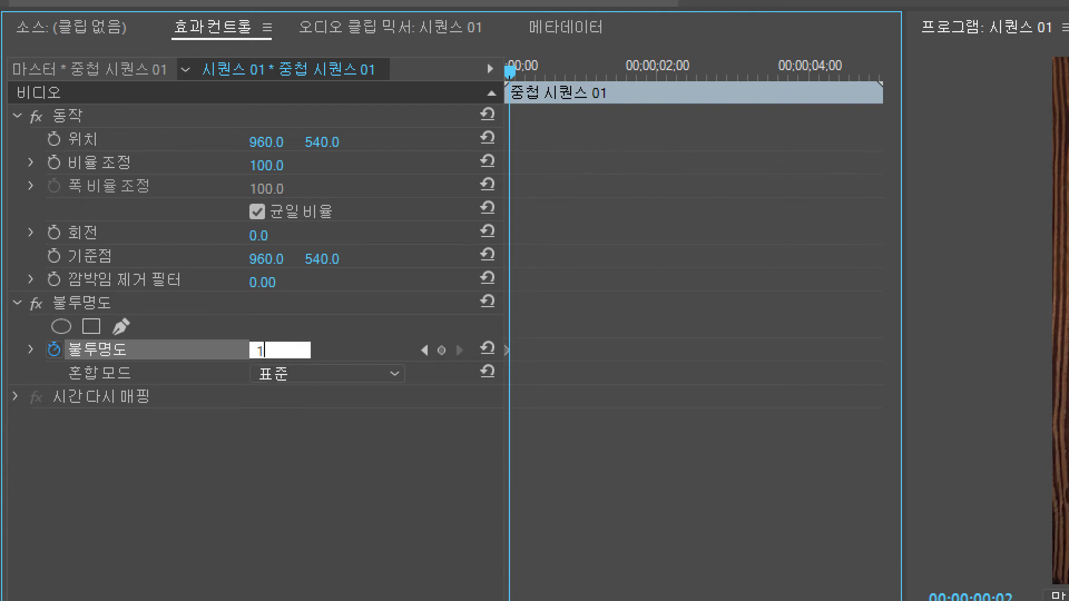
pyautogui.write('00')
pyautogui.press('Return')
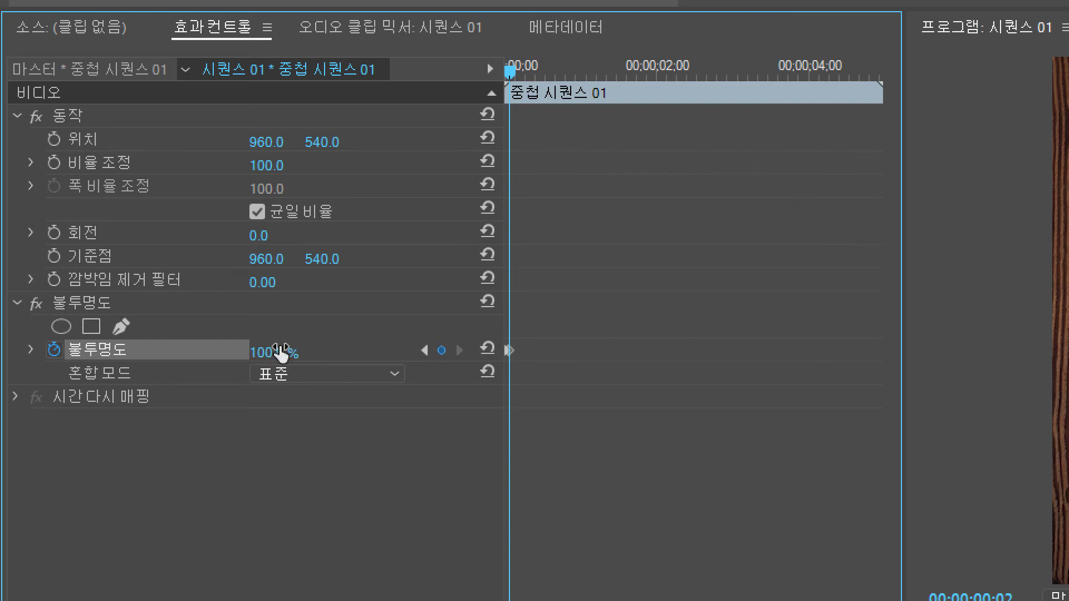
# Add a 0% opacity keyframe to the nested title at 00;00;00;04
pyautogui.press('Right')
pyautogui.press('Right')
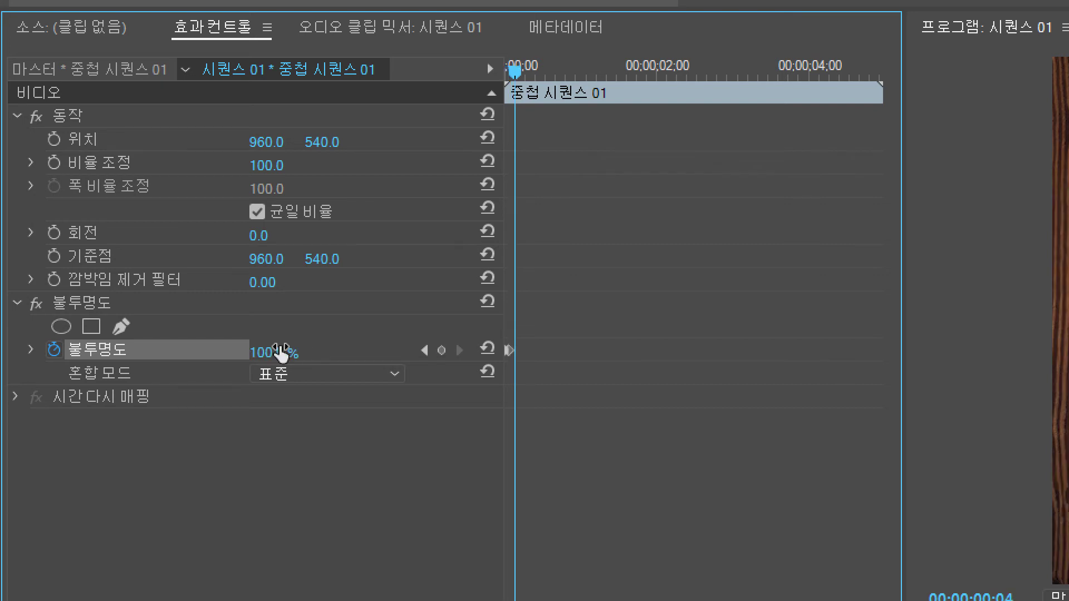
pyautogui.click(278, 350)
pyautogui.write('0')
pyautogui.press('Return')
# Add a 100% opacity keyframe to the nested title at 00;00;00;06
pyautogui.press('Right')
pyautogui.press('Right')
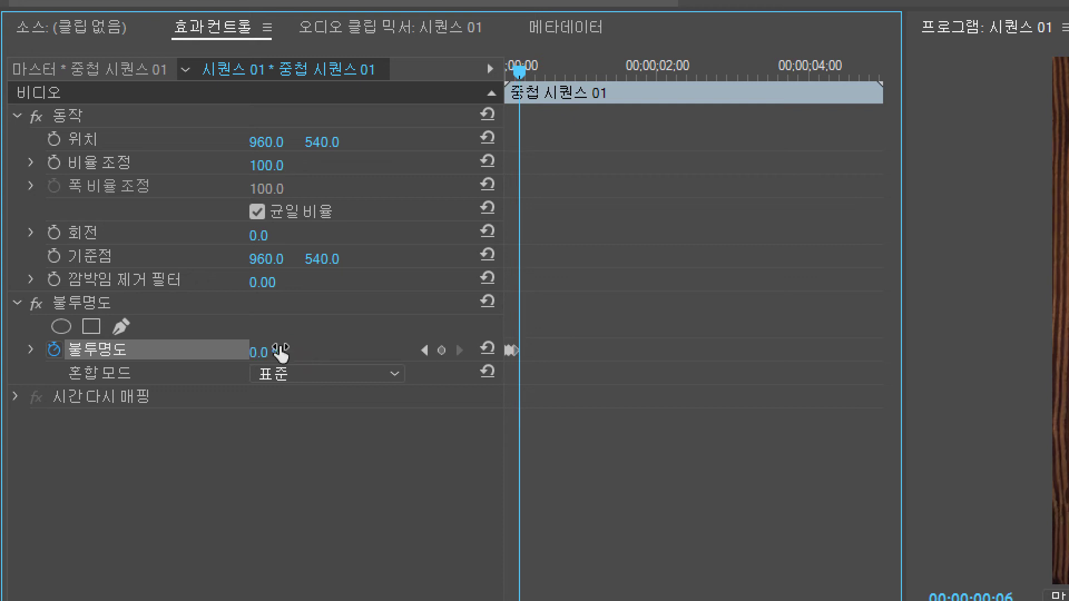
pyautogui.click(270, 351)
pyautogui.write('100')
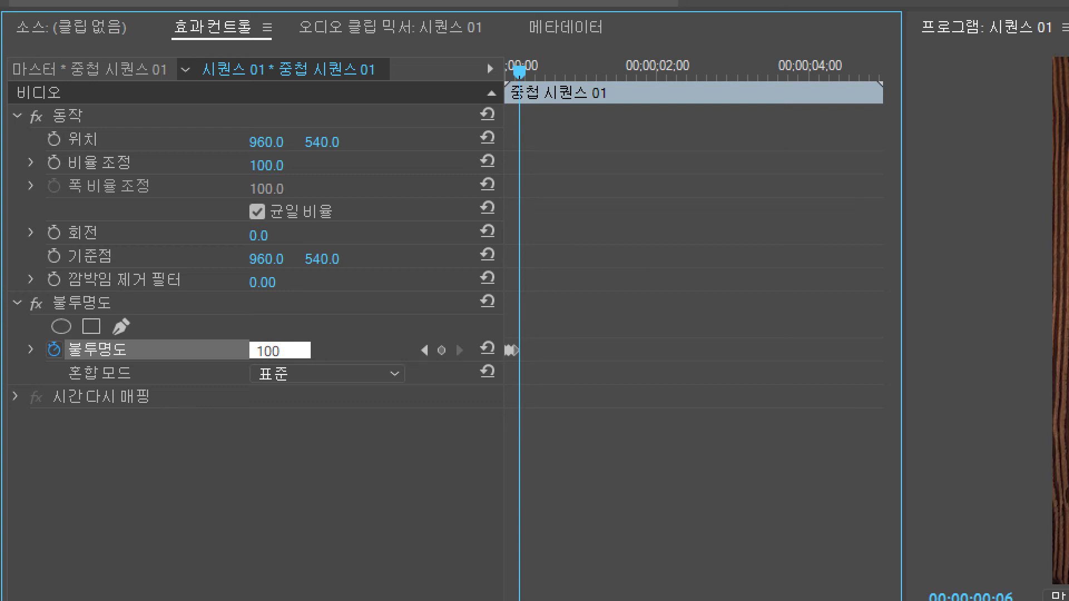
pyautogui.press('Return')
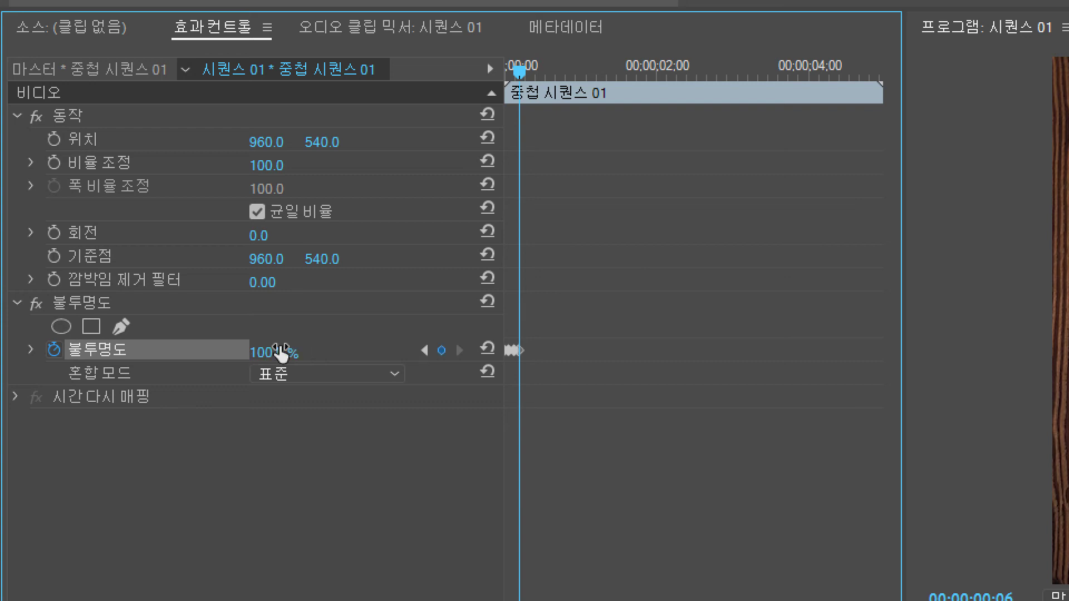
# Add a 0% opacity keyframe to the nested title at 00;00;00;08
pyautogui.press('Right')
pyautogui.press('Right')
pyautogui.click(280, 350)
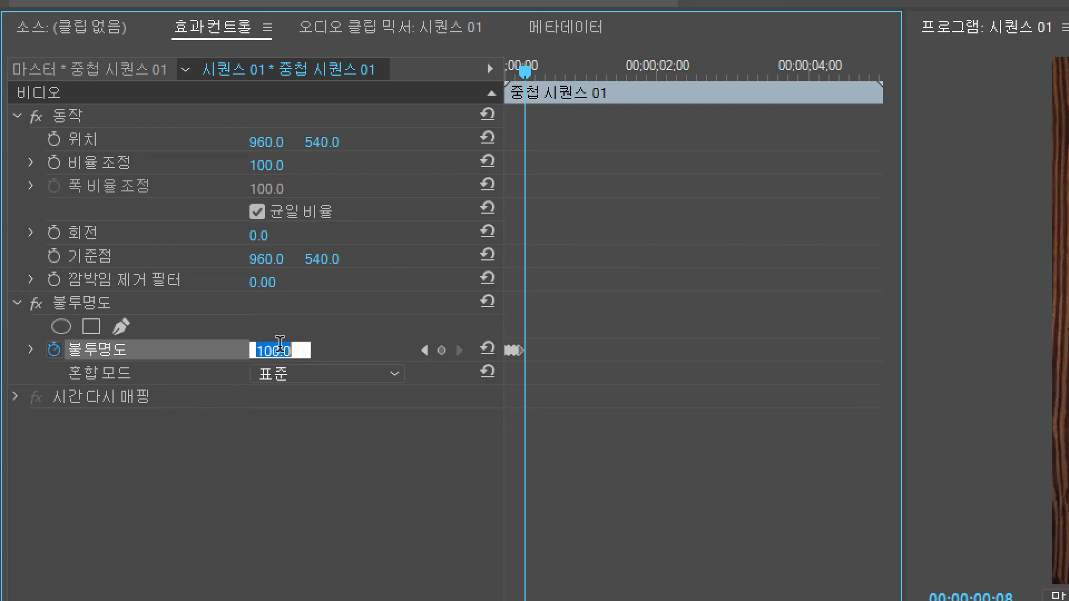
pyautogui.write('0')
pyautogui.press('Return')
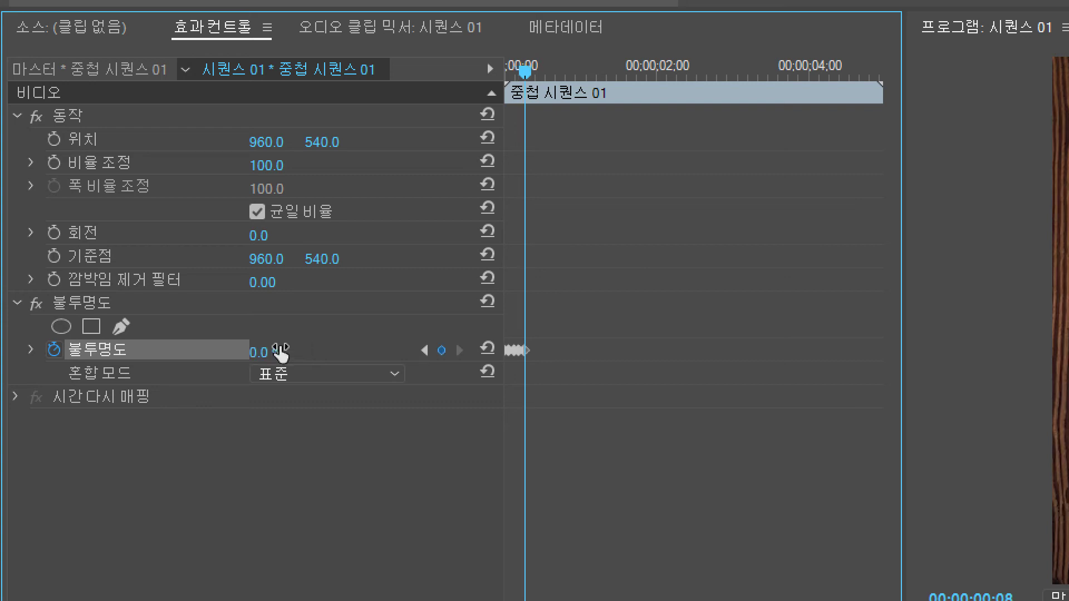
# Add a 100% opacity keyframe to the nested title at 00;00;00;10
pyautogui.press('Right')
pyautogui.press('Right')
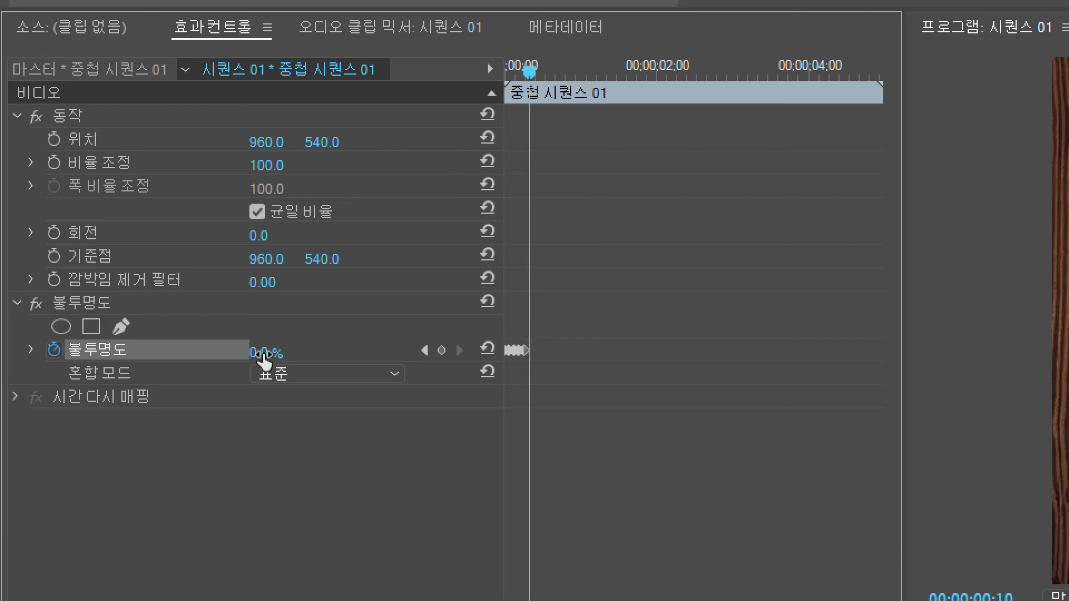
pyautogui.click(280, 350)
pyautogui.write('100')
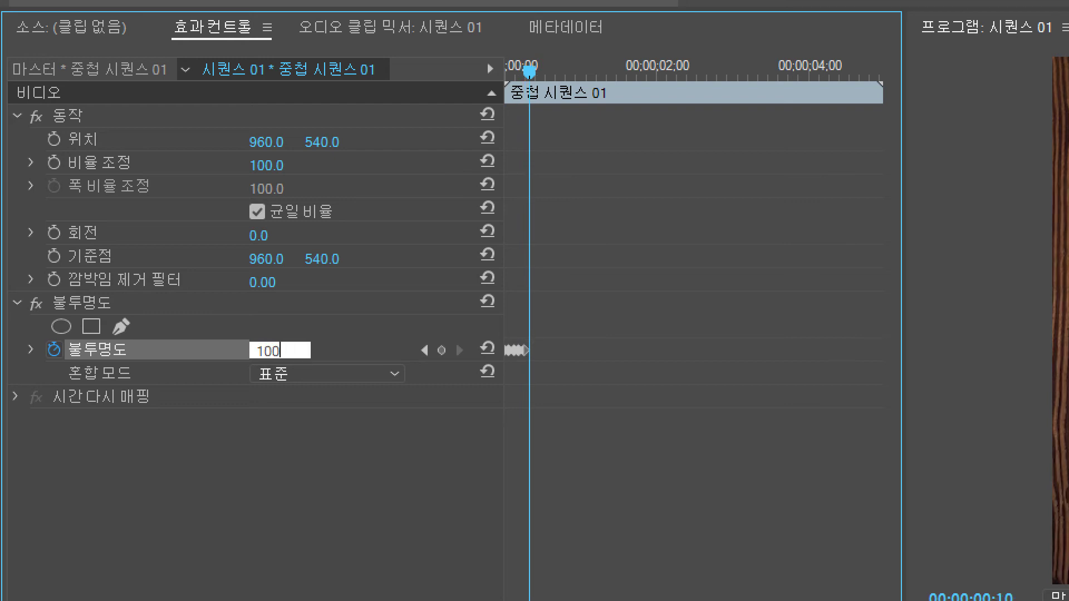
pyautogui.press('Return')
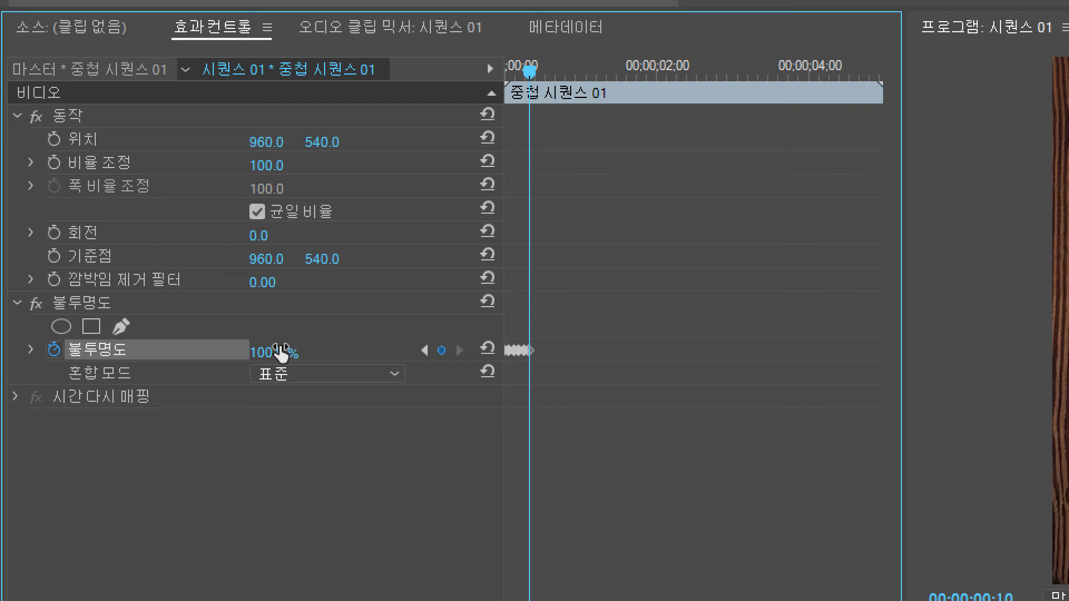
# Add a 0% opacity keyframe to the nested title at 00;00;00;12
pyautogui.press('Right')
pyautogui.press('Right')
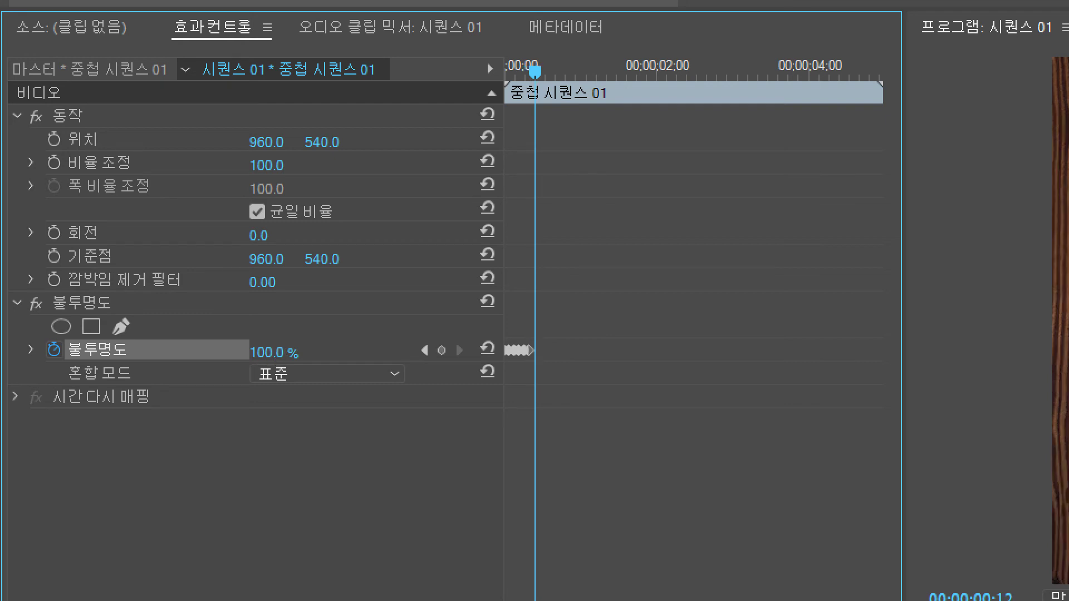
pyautogui.click(280, 350)
pyautogui.write('0')
pyautogui.press('Return')
# Add a 100% opacity keyframe to the nested title at 00;00;00;14
pyautogui.press('Right')
pyautogui.press('Right')
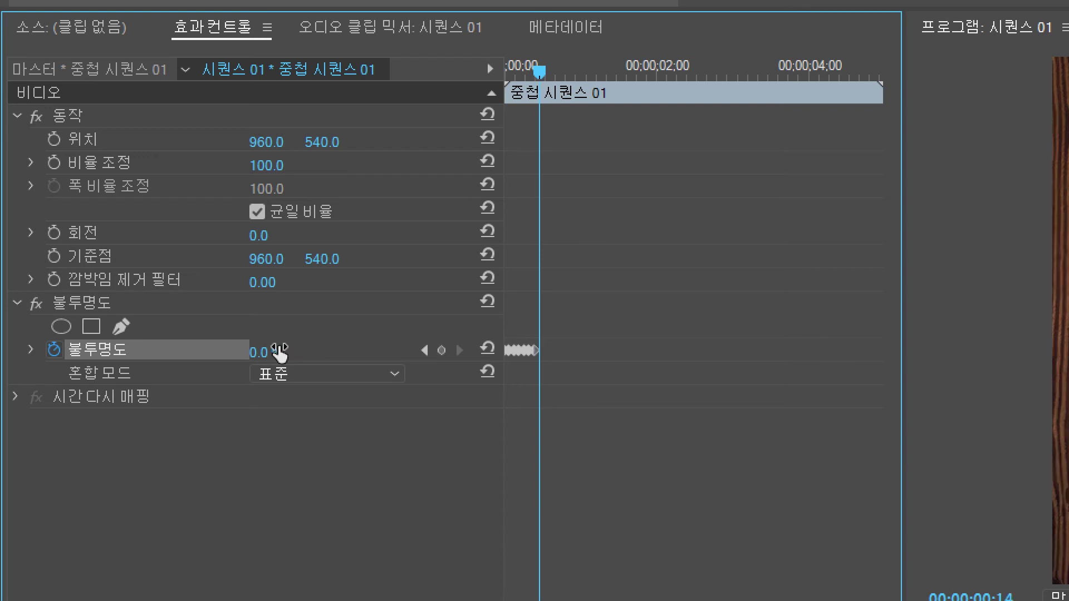
pyautogui.click(280, 350)
pyautogui.write('100')
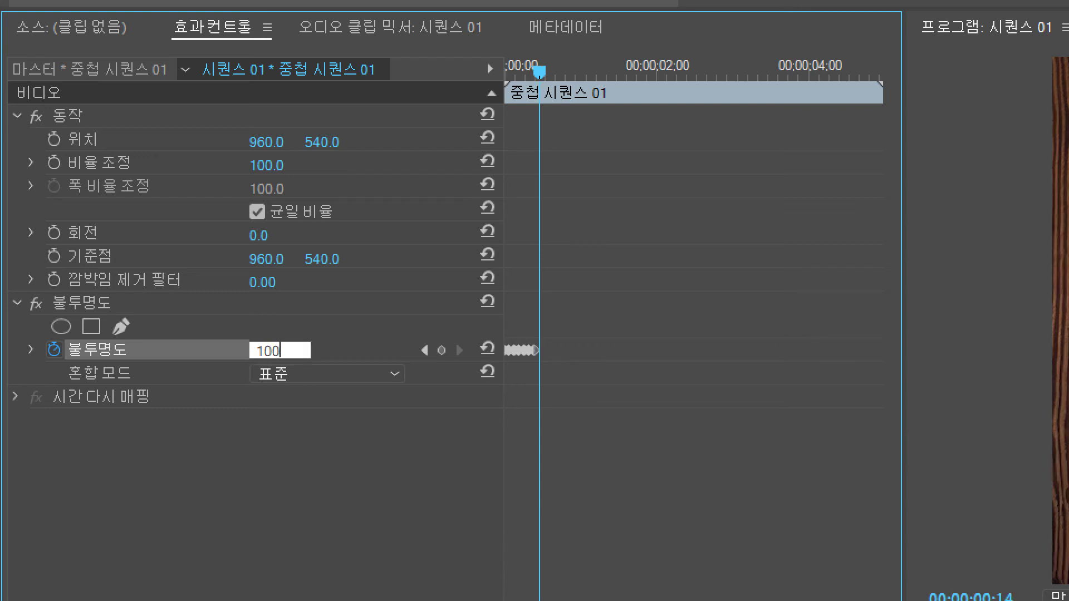
pyautogui.press('Return')
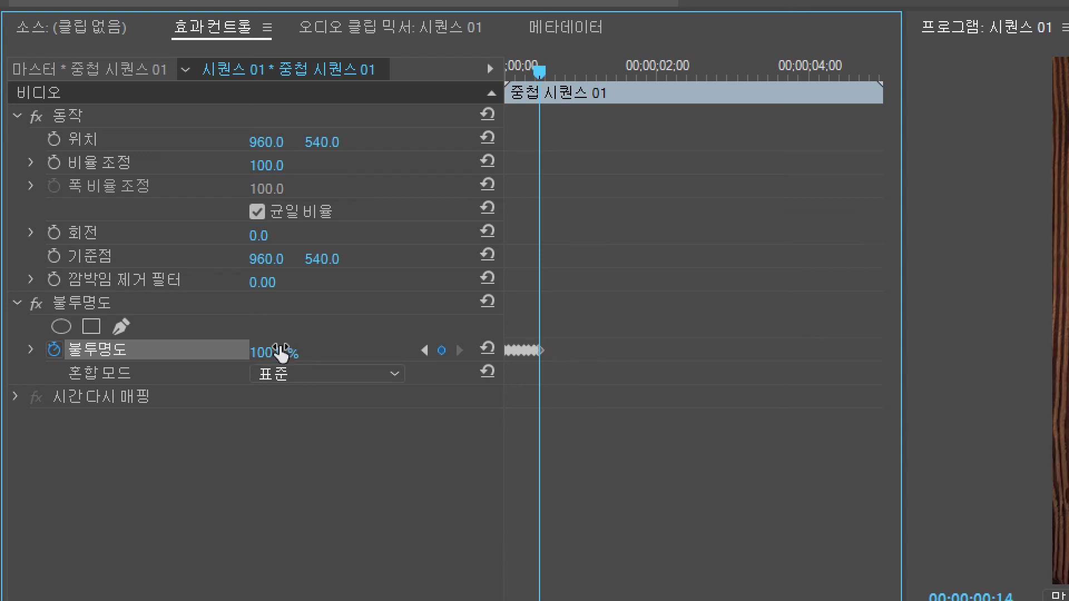
# Add a 0% opacity keyframe to the nested title at 00;00;00;16
pyautogui.press('Right')
pyautogui.press('Right')
pyautogui.click(280, 351)
pyautogui.write('0')
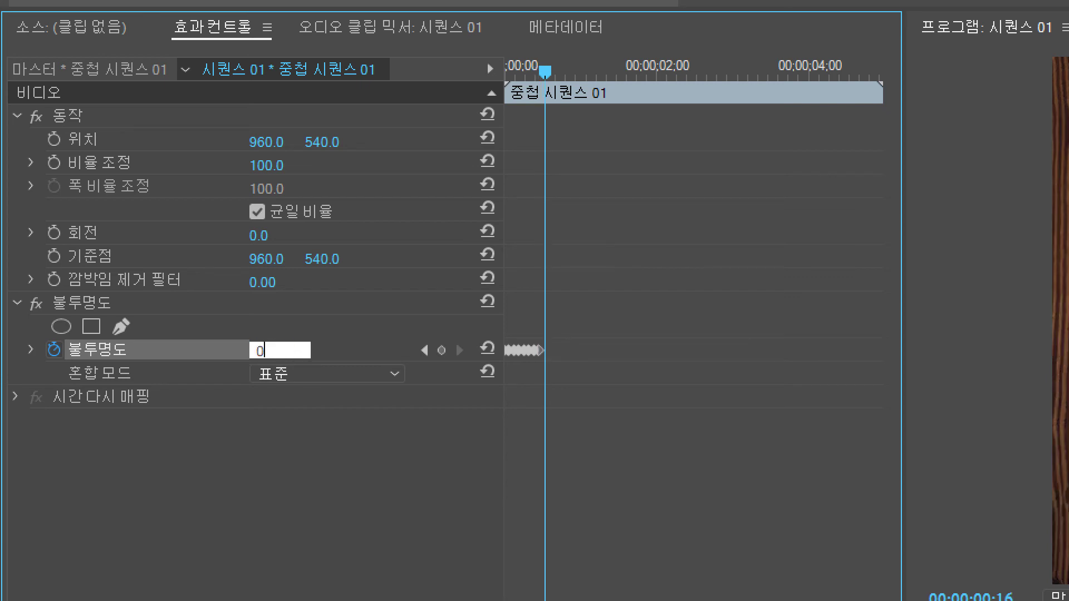
pyautogui.press('Return')
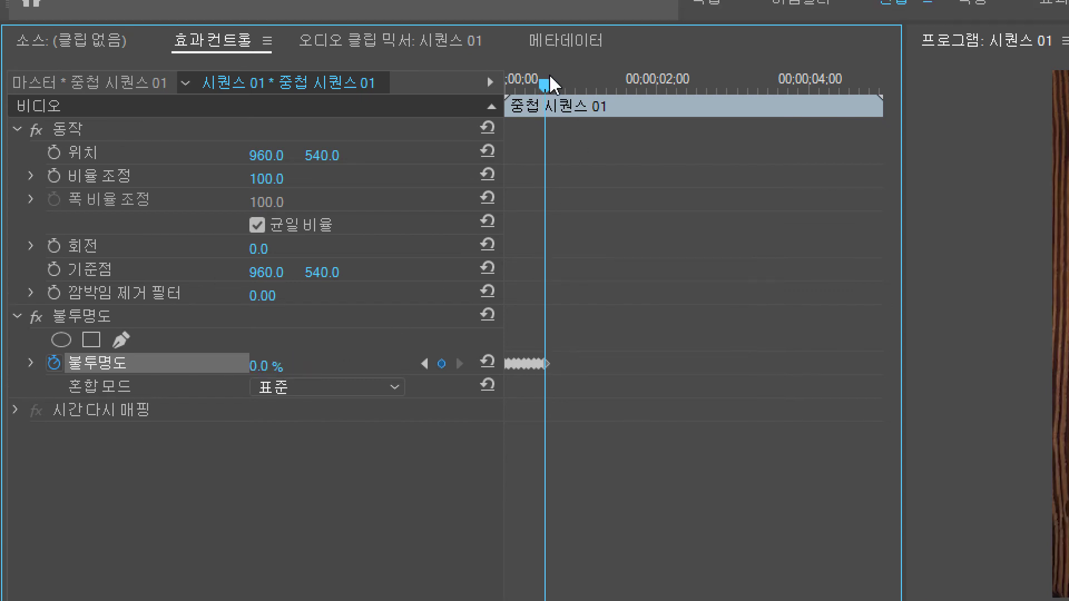
# Add a final 100% opacity keyframe to the nested title at about one and a half seconds
pyautogui.moveTo(547, 83); pyautogui.dragTo(625, 103)
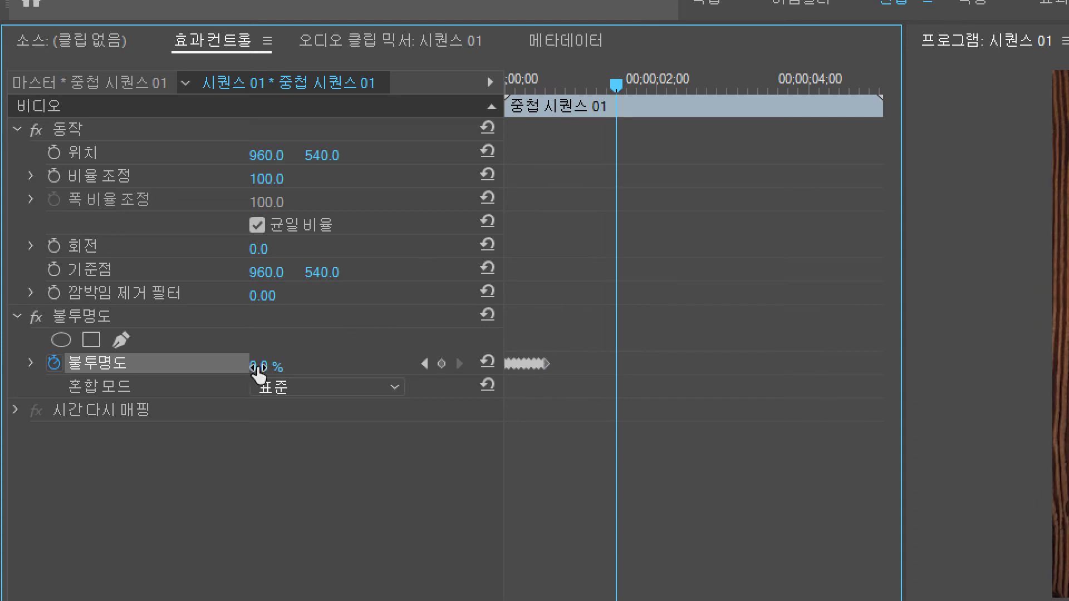
pyautogui.click(280, 359)
pyautogui.write('100')
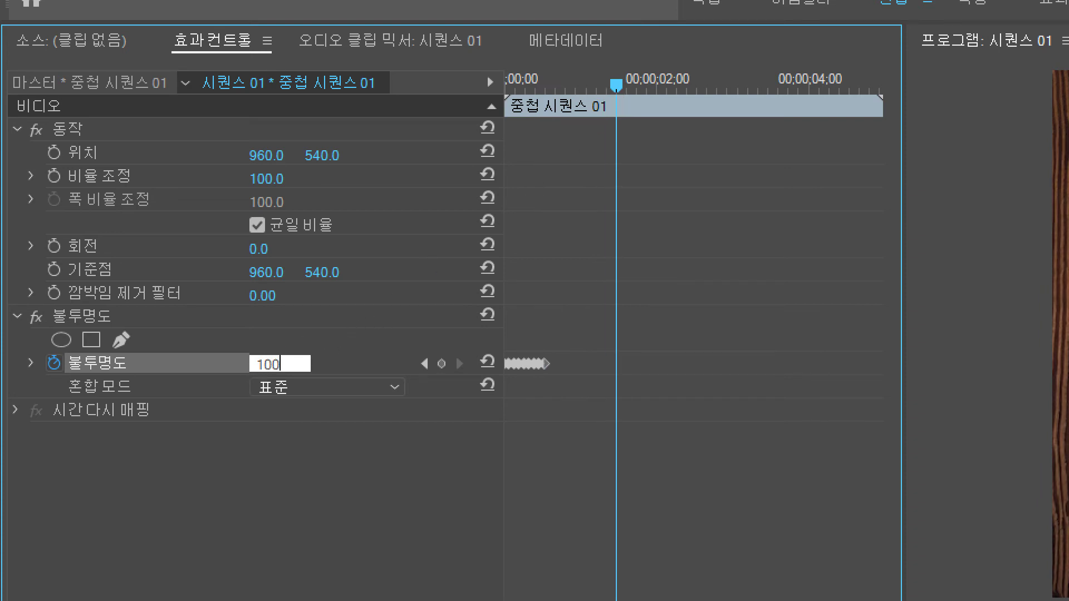
pyautogui.press('Return')
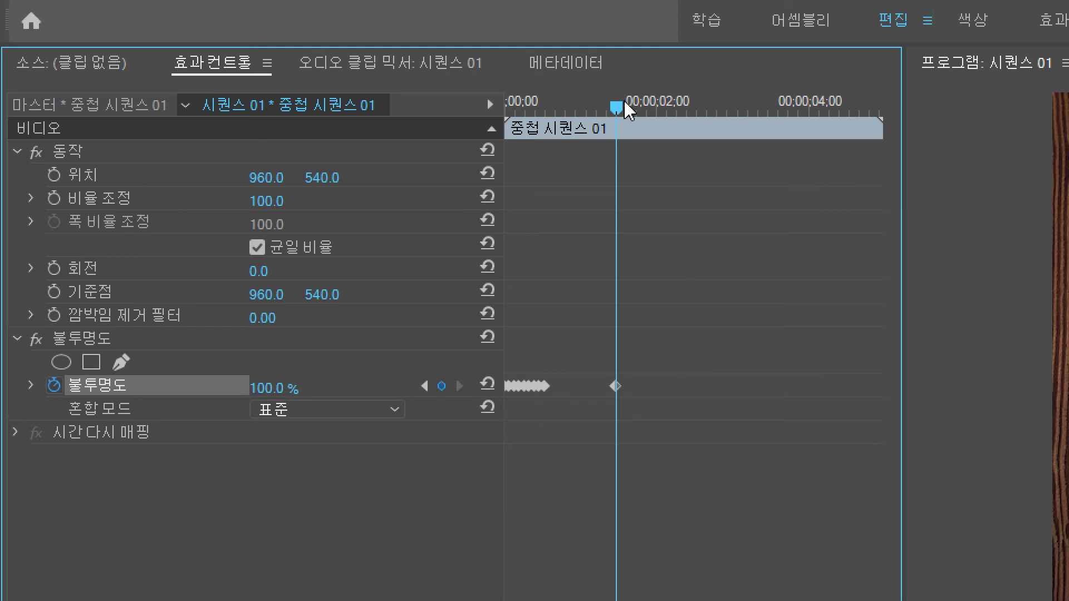
# Preview the title's opacity flicker from the start of the sequence and return to the first frame
pyautogui.moveTo(617, 106); pyautogui.dragTo(473, 120)
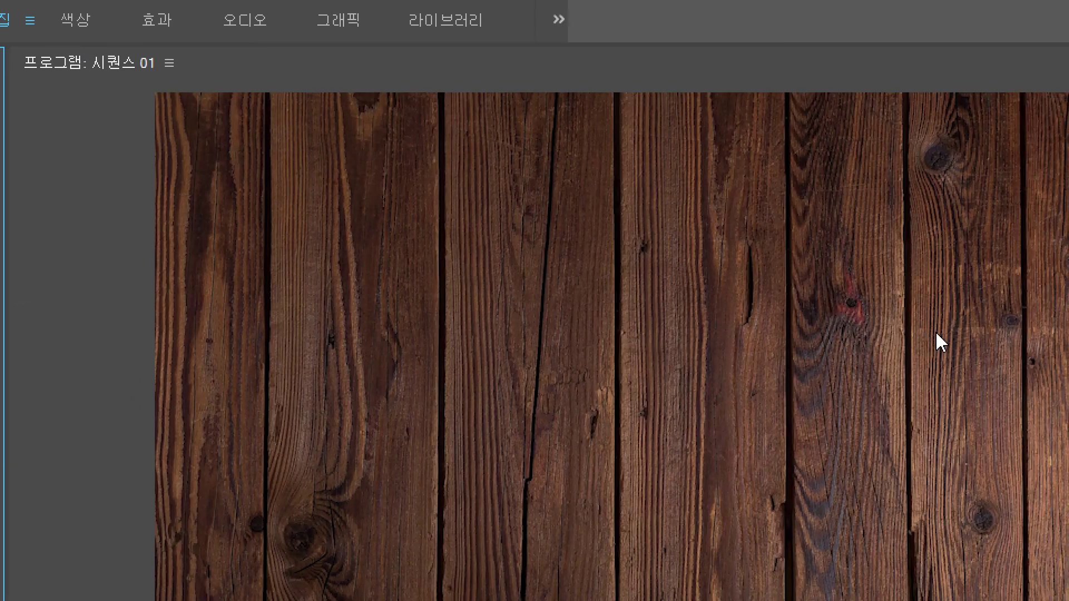
pyautogui.press('space')
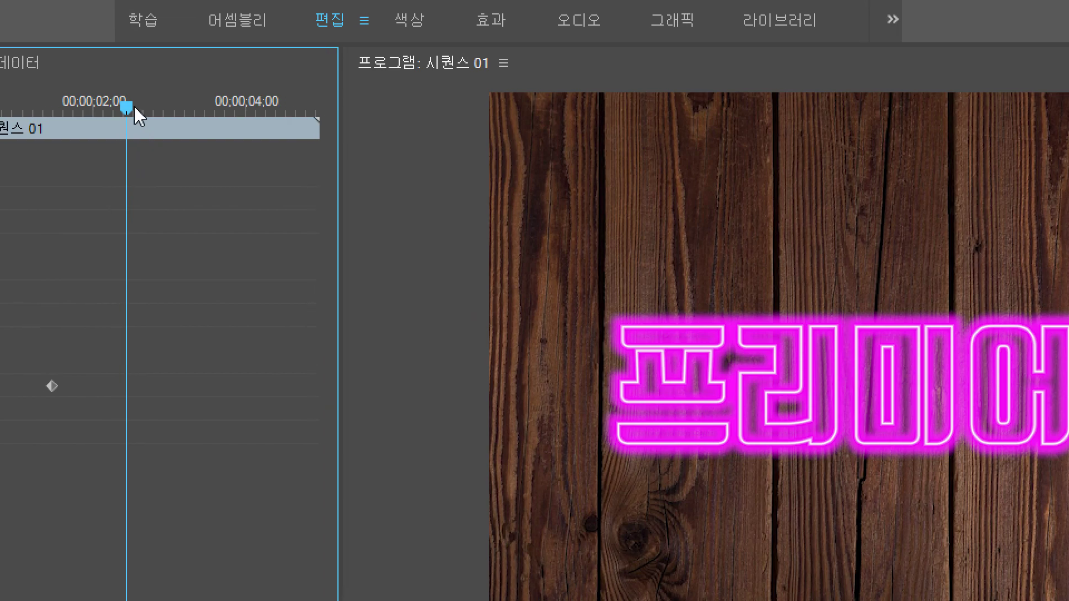
pyautogui.press('Home')
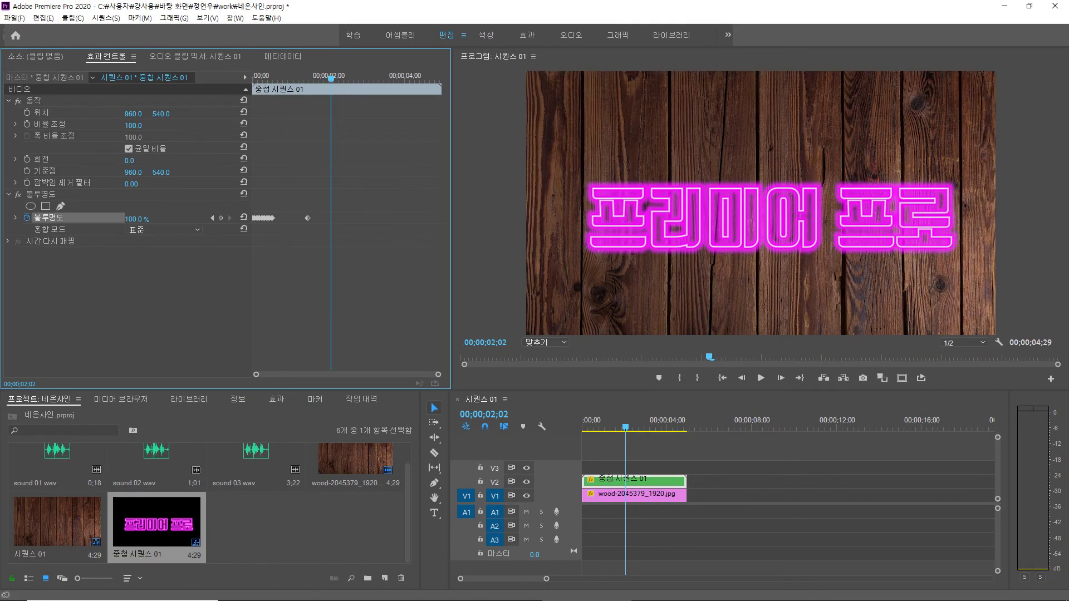
pyautogui.moveTo(331, 78)
pyautogui.mouseDown()
pyautogui.moveTo(252, 78)
pyautogui.moveTo(310, 79)
pyautogui.mouseUp()
pyautogui.press('Home')
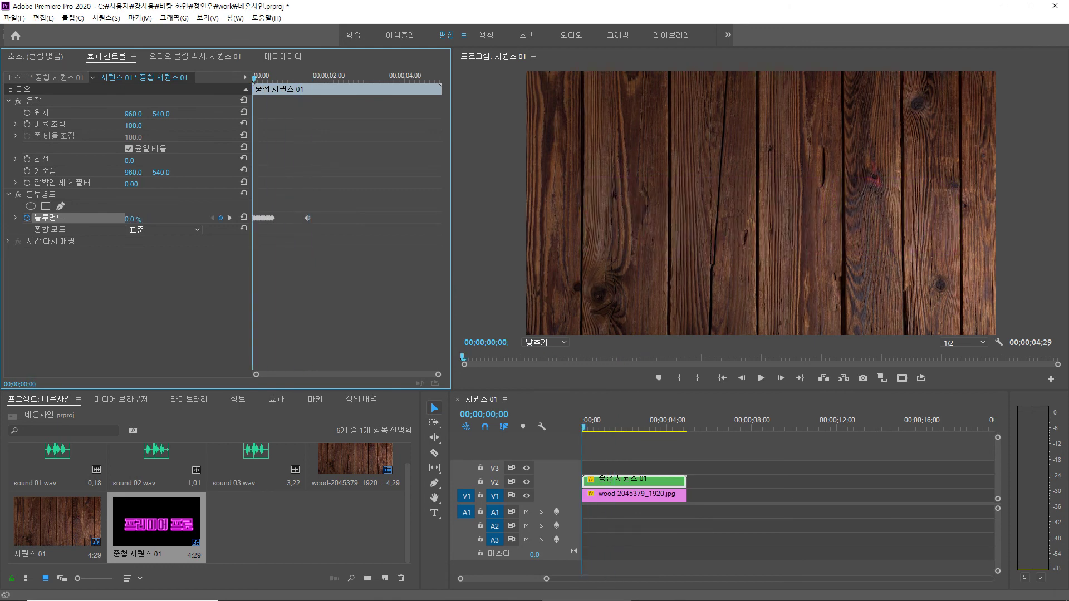
# Change all of the nested title's opacity keyframes to Hold (고정) interpolation and play back the flicker
pyautogui.click(49, 217)
pyautogui.rightClick(267, 218)
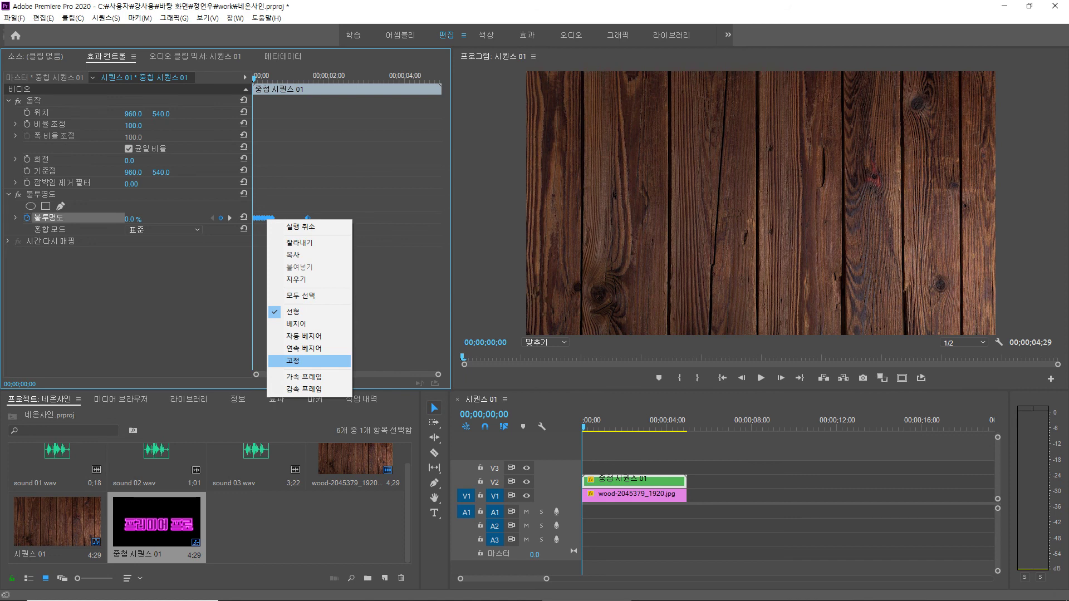
pyautogui.click(293, 361)
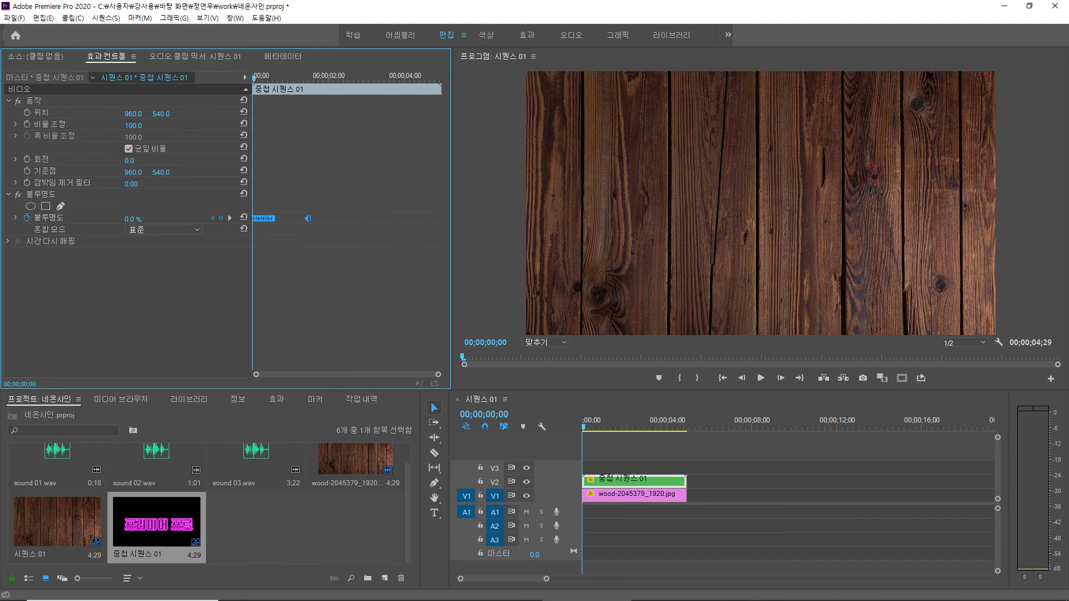
pyautogui.press('space')
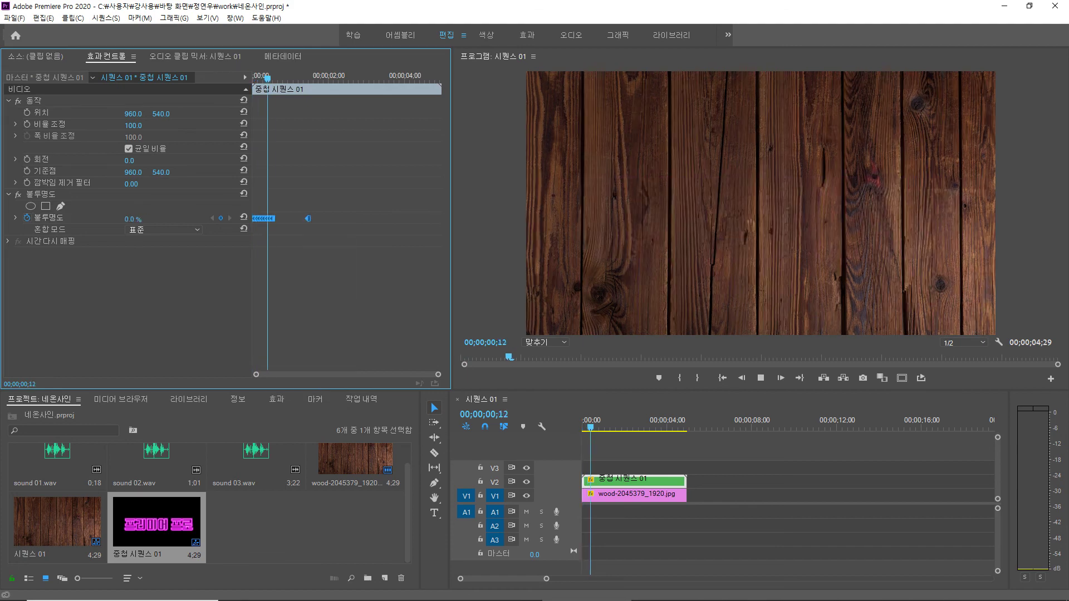
pyautogui.press('space')
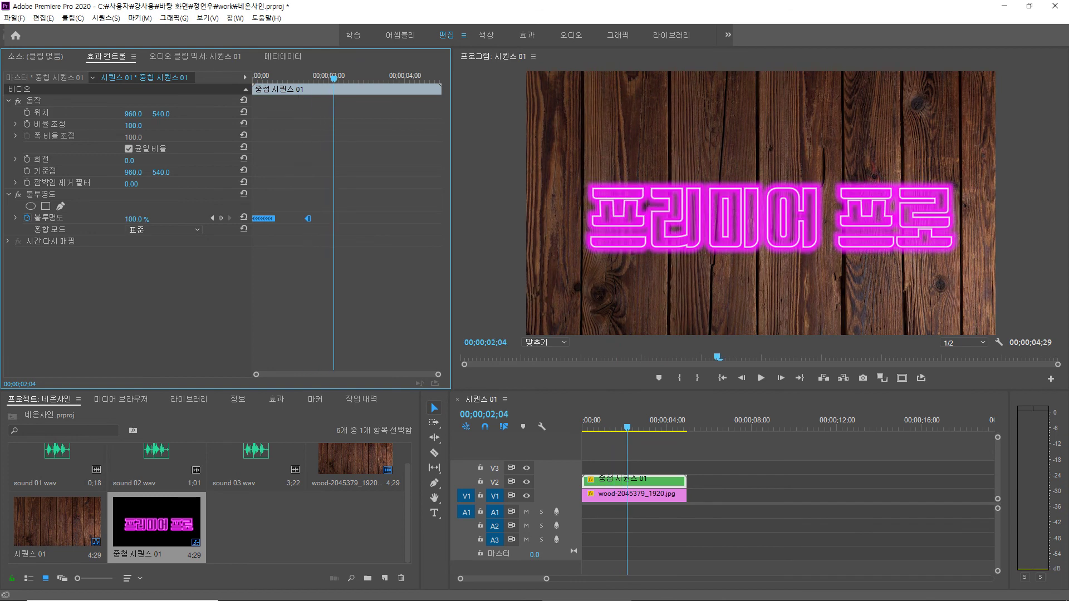
# Replay the nested title's flicker from the start of the sequence and return to the first frame
pyautogui.press('space')
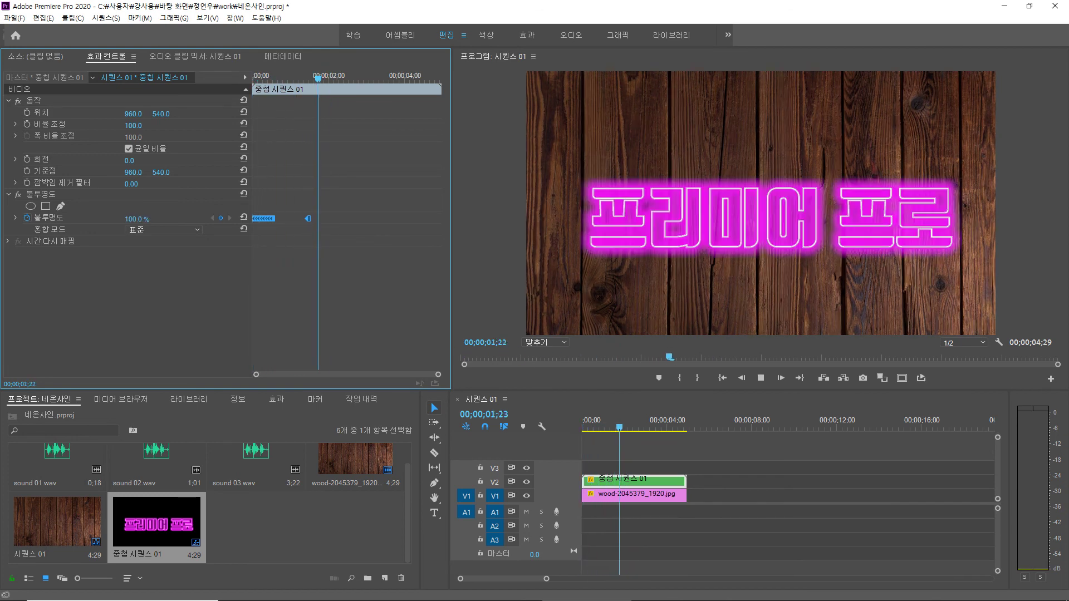
pyautogui.press('Home')
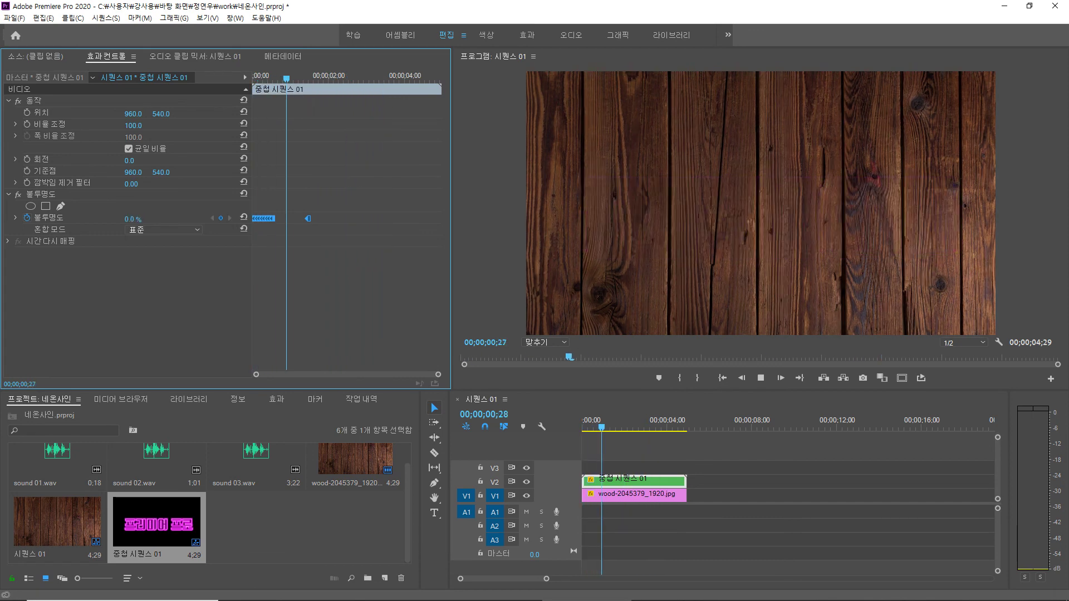
pyautogui.press('space')
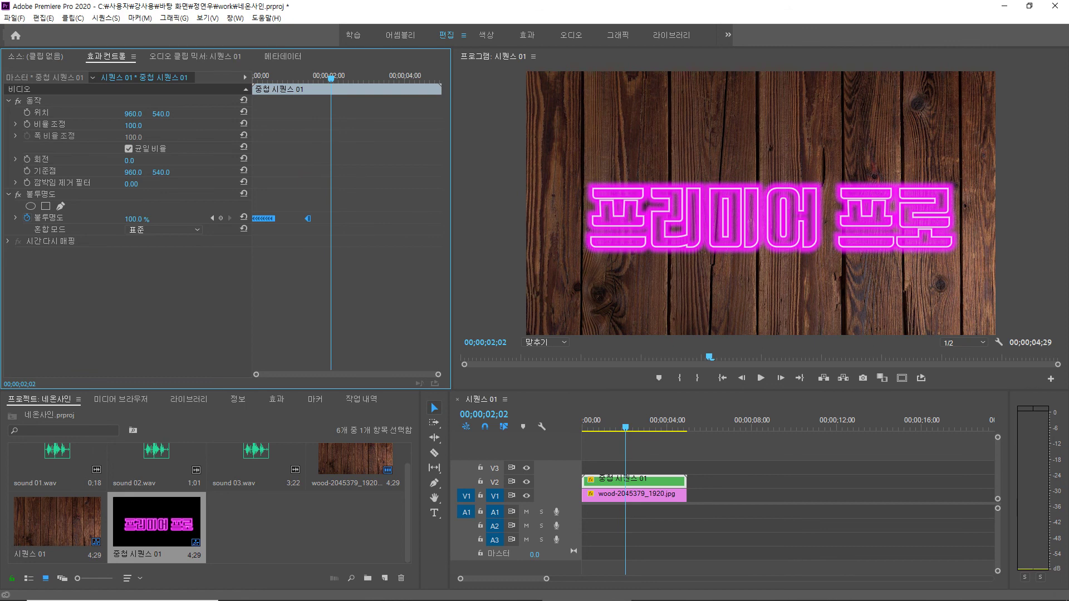
pyautogui.press('Home')
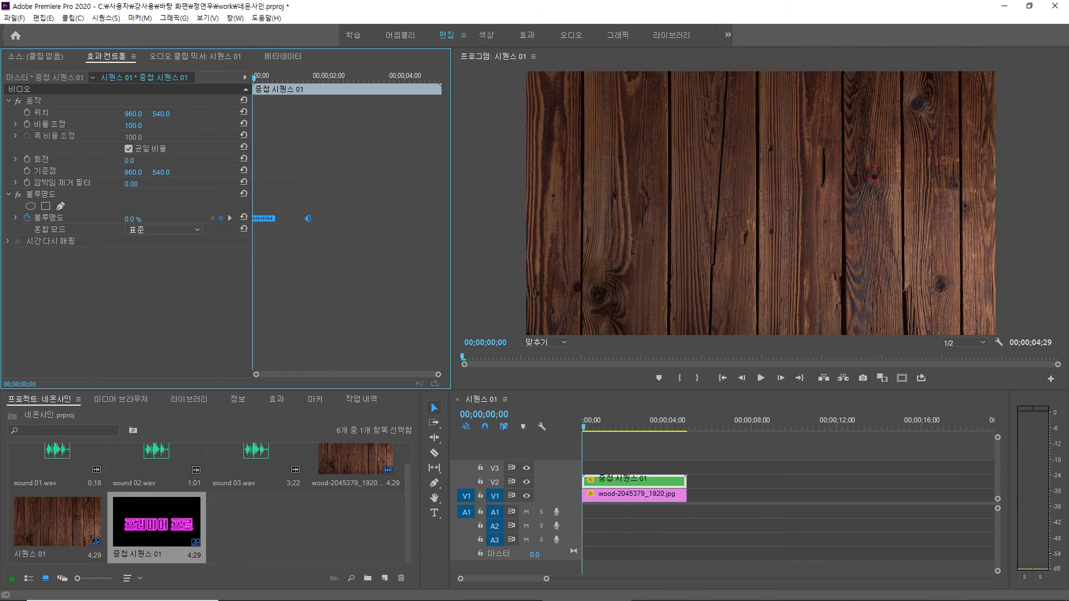
# Place sound 01.wav, sound 02.wav and sound 03.wav back to back on A1 from the first frame, trimming the last to the video's end
pyautogui.moveTo(57, 462); pyautogui.dragTo(588, 513)
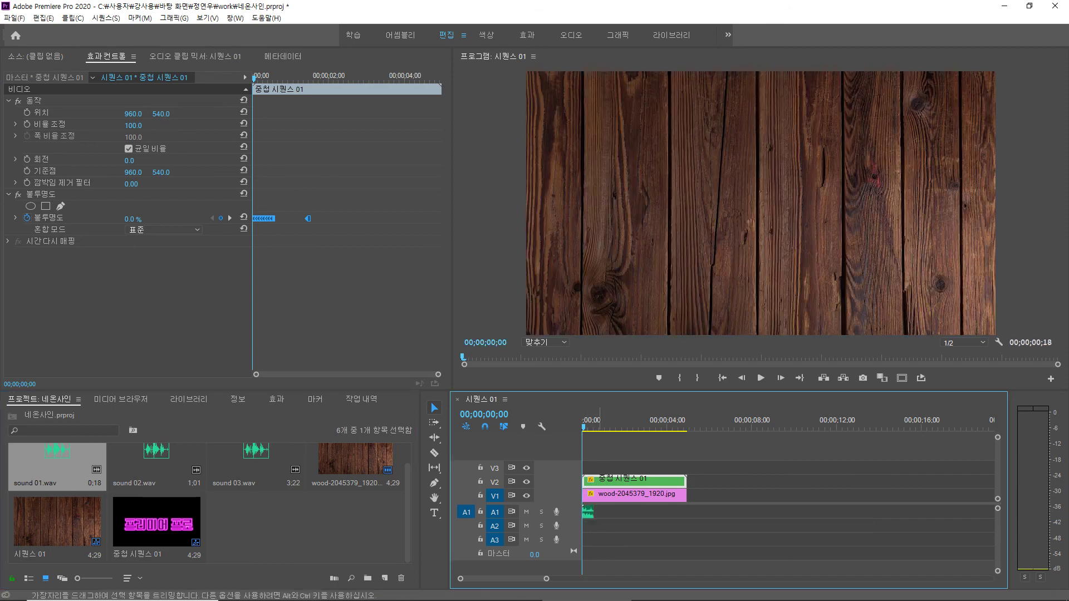
pyautogui.moveTo(155, 462); pyautogui.dragTo(598, 511)
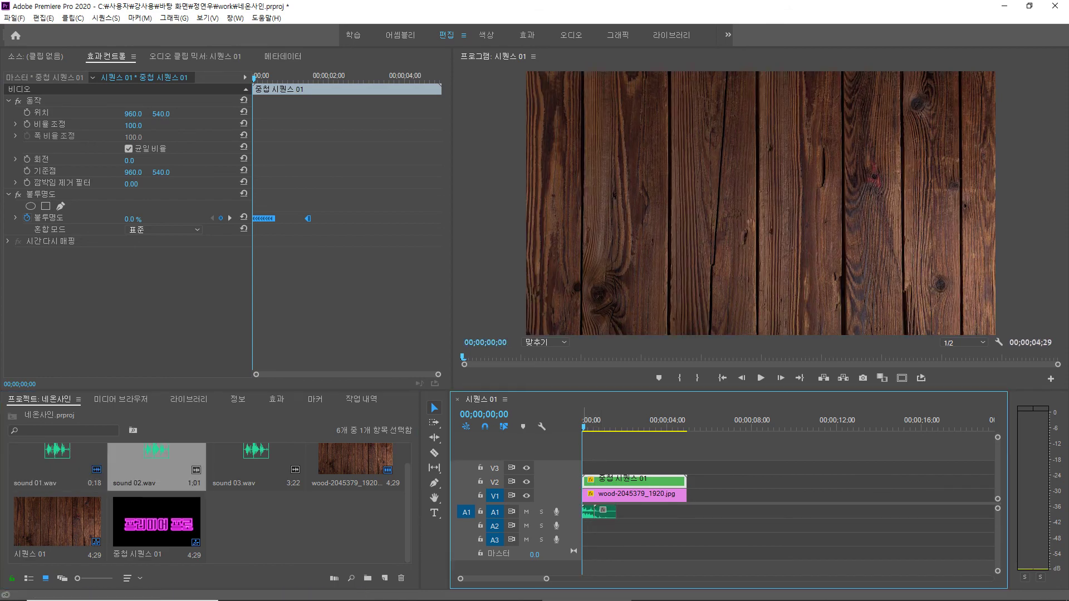
pyautogui.moveTo(255, 462); pyautogui.dragTo(635, 512)
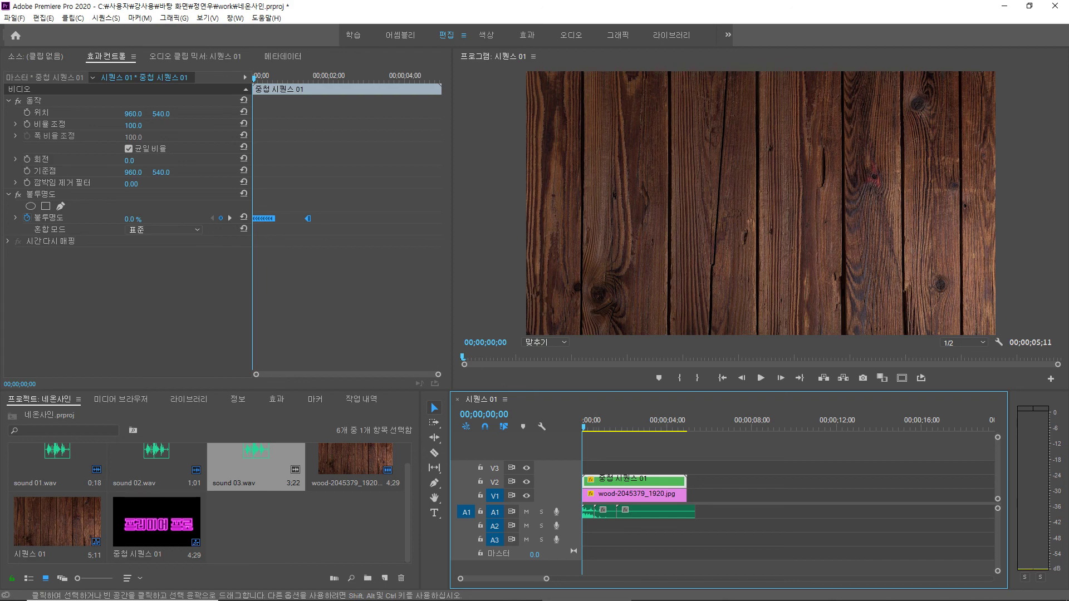
pyautogui.press('space')
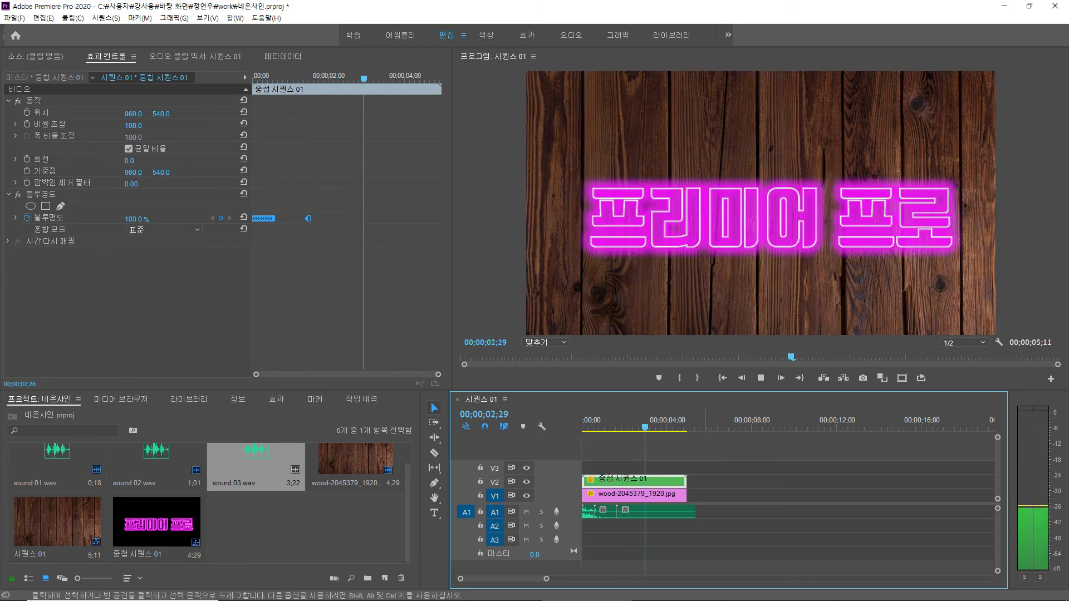
pyautogui.moveTo(695, 512); pyautogui.dragTo(687, 513)
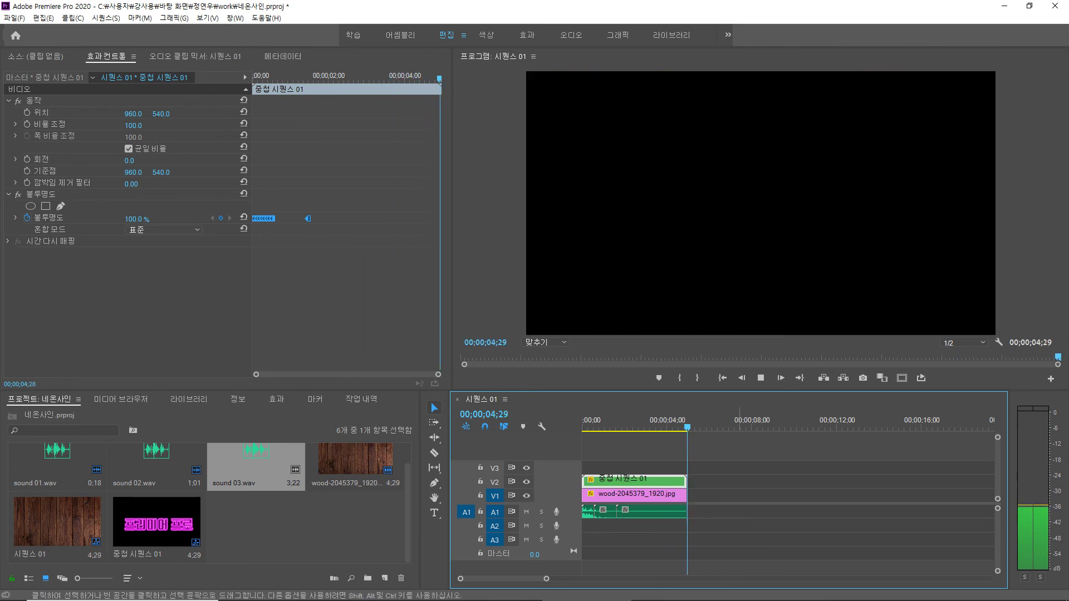
# Play the flickering neon title with its sound effects from the first frame and turn on loop playback
pyautogui.press('Home')
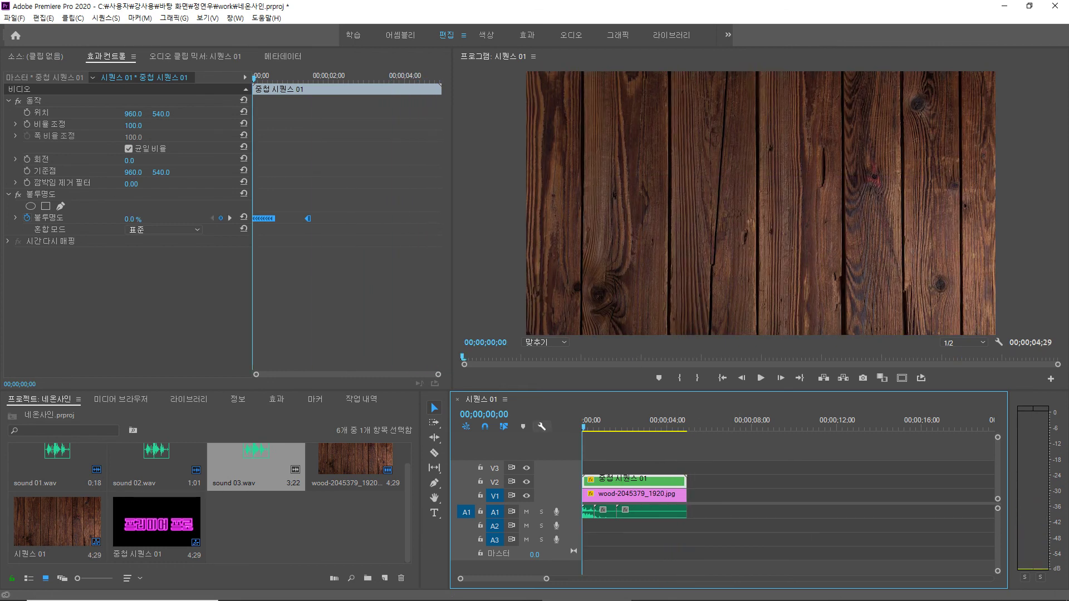
pyautogui.press('space')
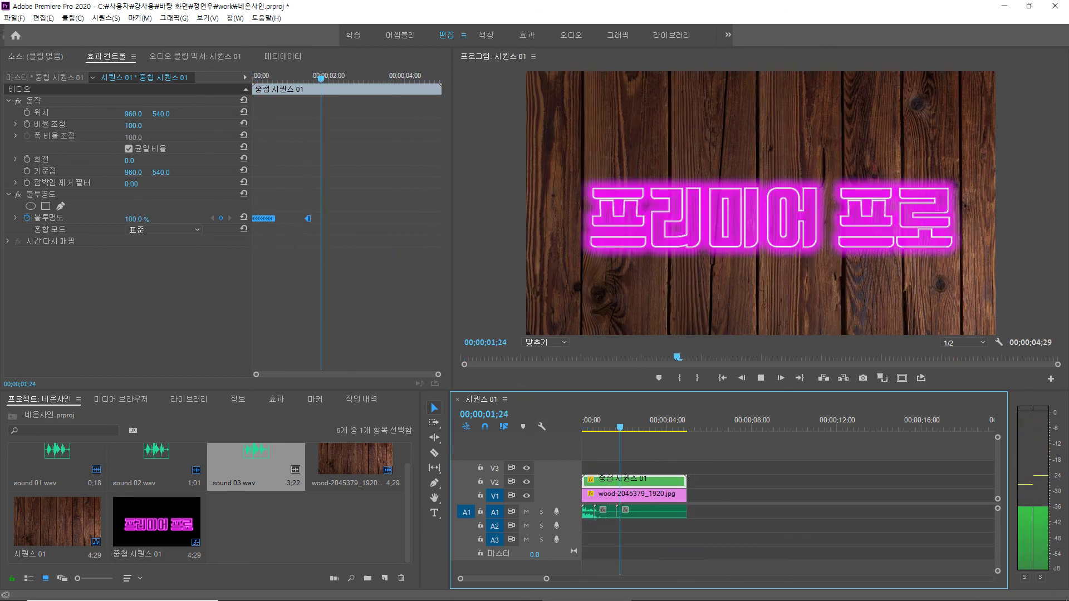
pyautogui.press('space')
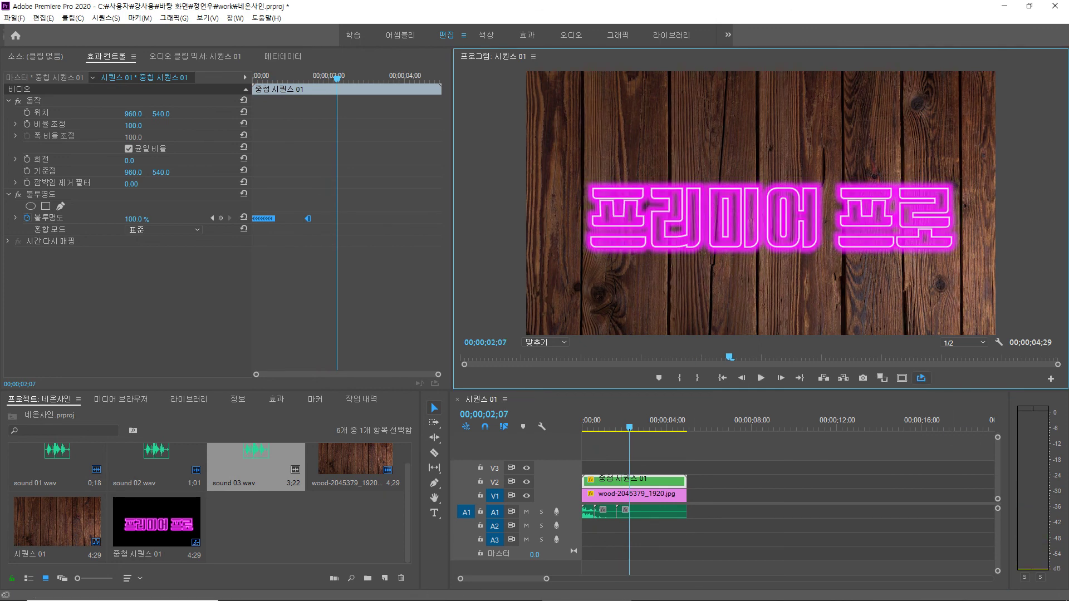
pyautogui.press('space')
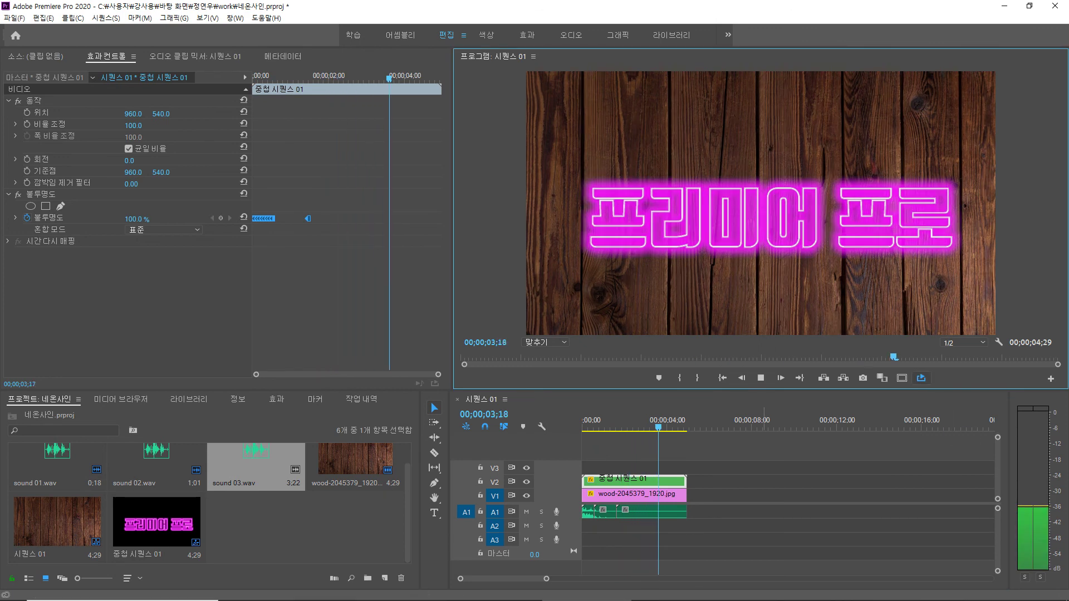